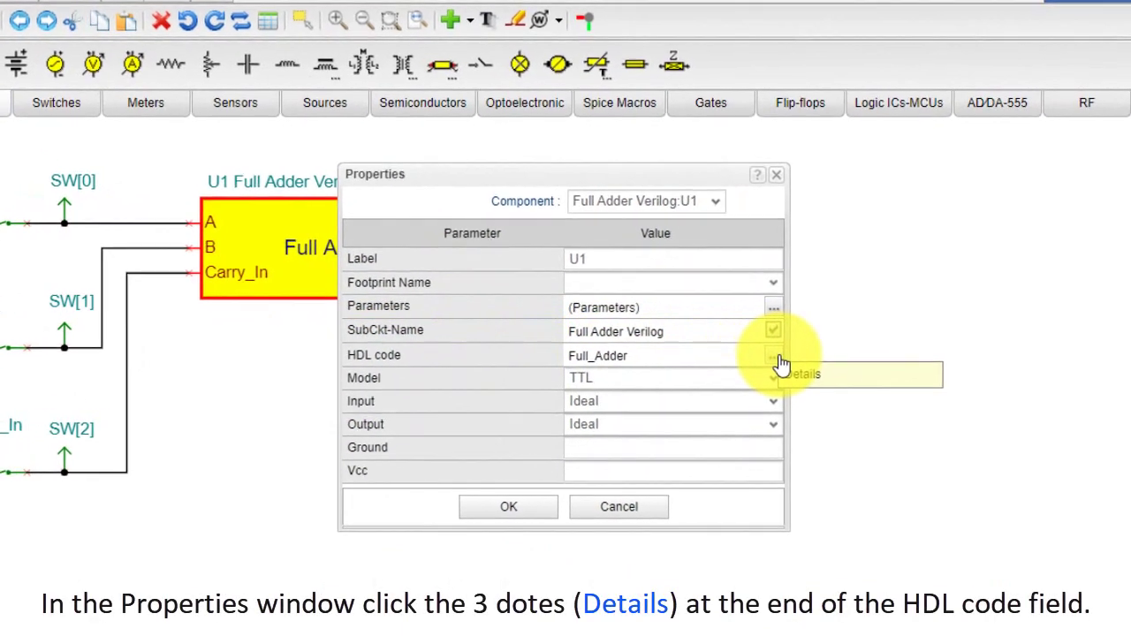
# Step: Examine the Verilog HDL code behind the U1 Full Adder component down to its assign statements, and close its properties
pyautogui.click(763, 355)
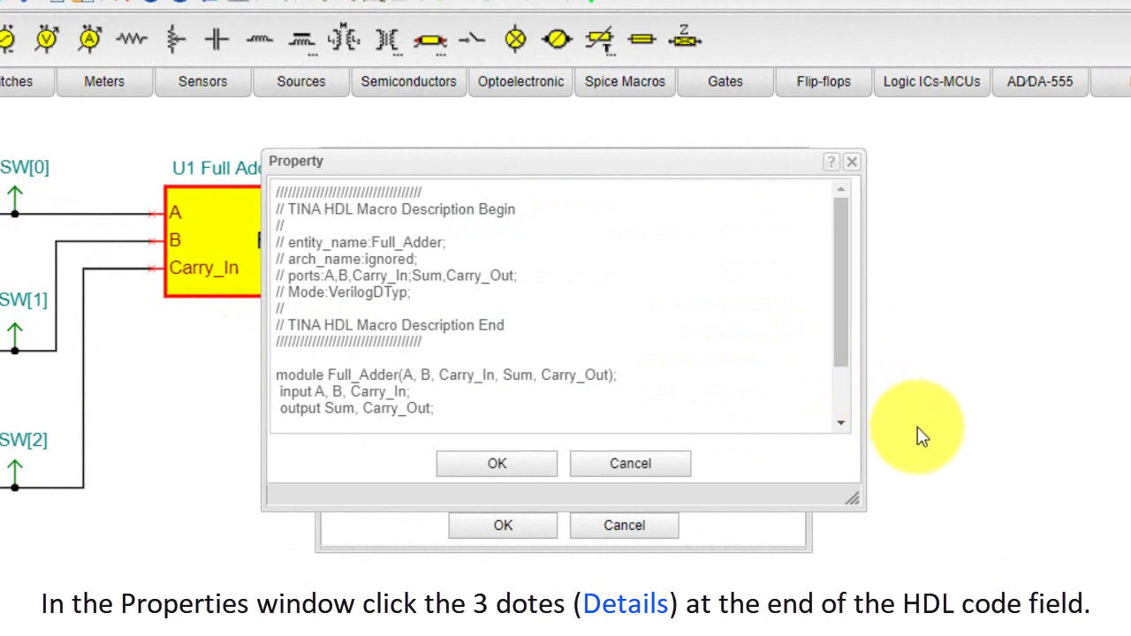
pyautogui.click(844, 355)
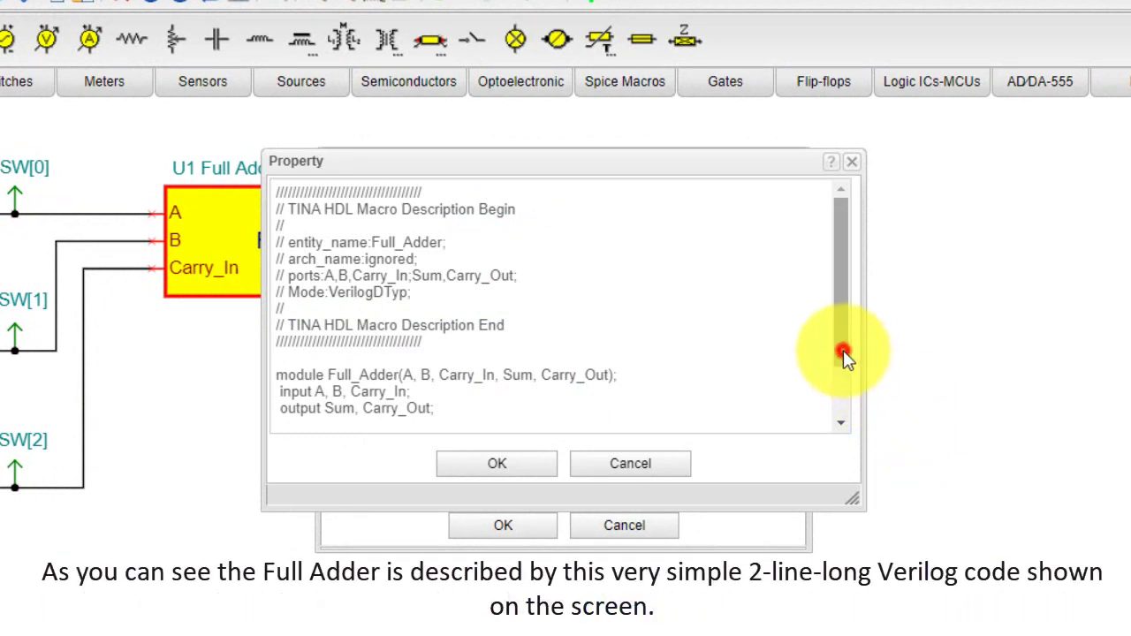
pyautogui.moveTo(843, 350); pyautogui.dragTo(844, 409)
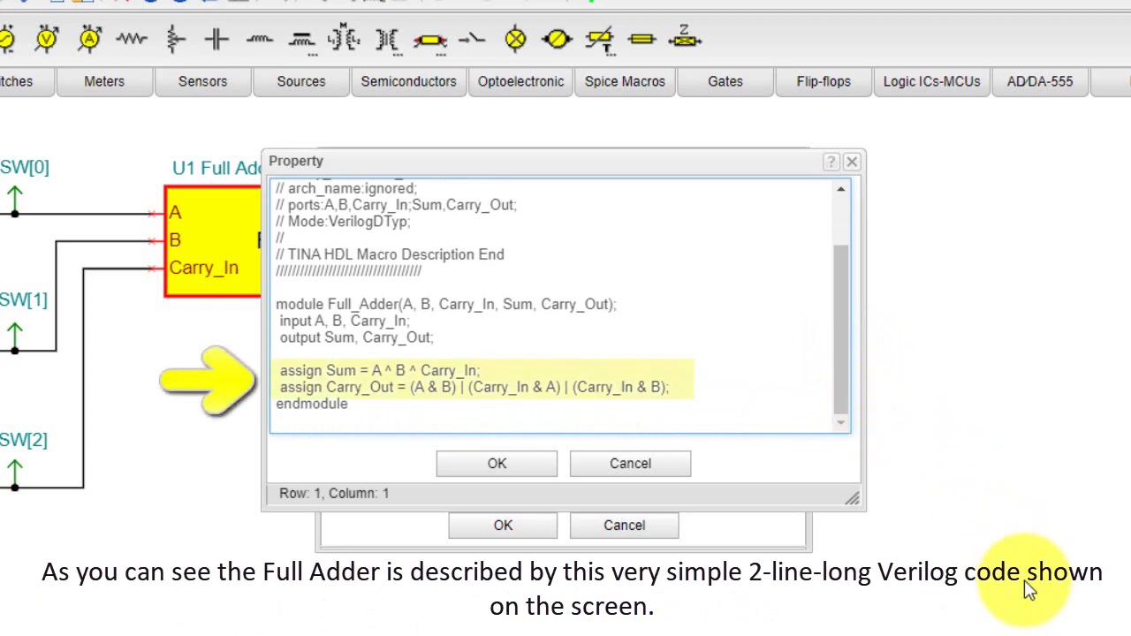
pyautogui.click(511, 471)
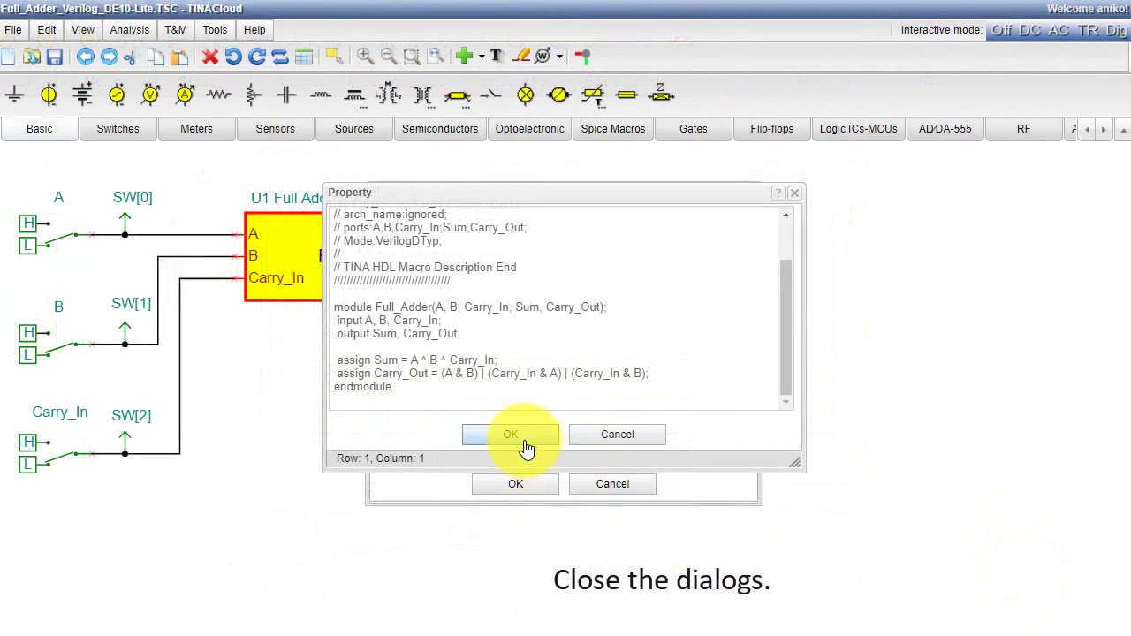
pyautogui.click(529, 484)
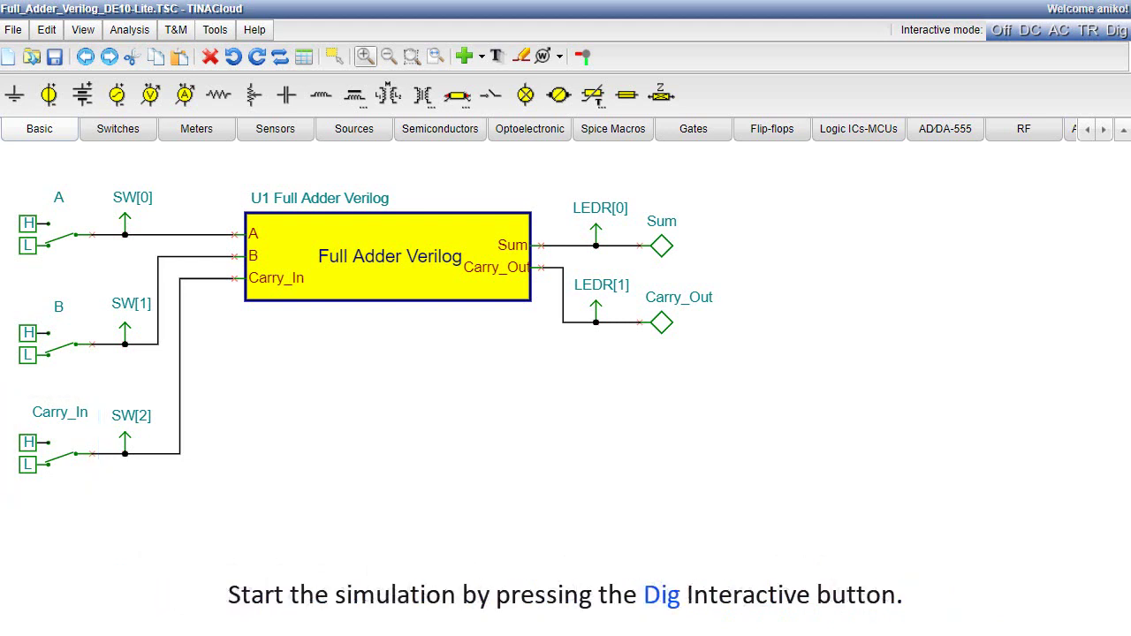
# Step: Start the digital interactive simulation and test switches A and B one at a time and both high with Carry_In low, resetting both to low
pyautogui.click(1109, 34)
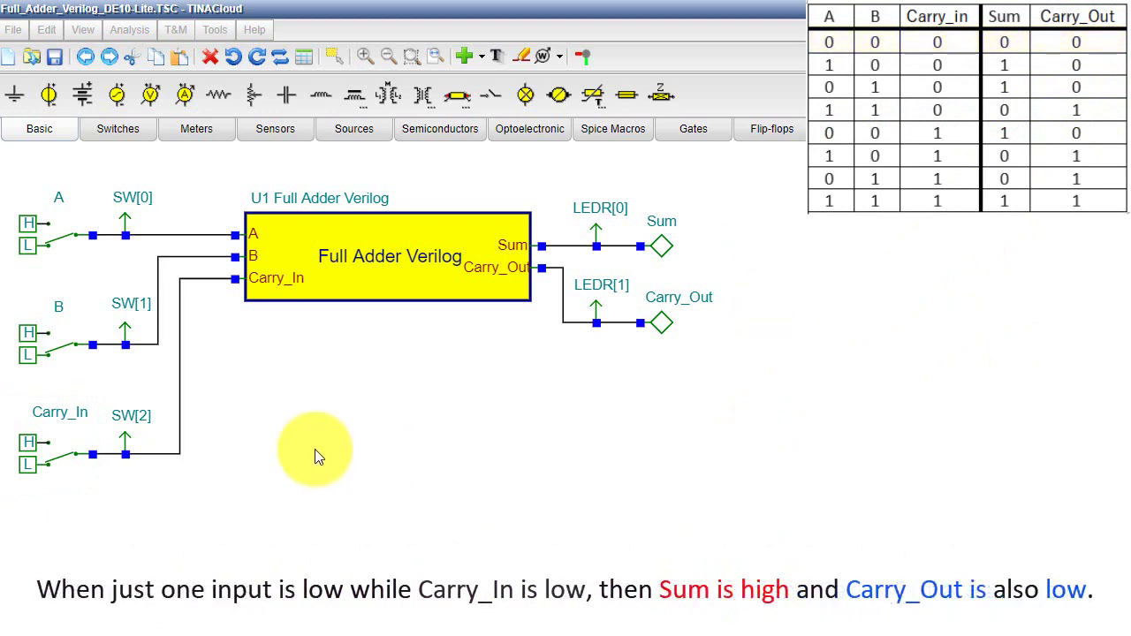
pyautogui.click(76, 238)
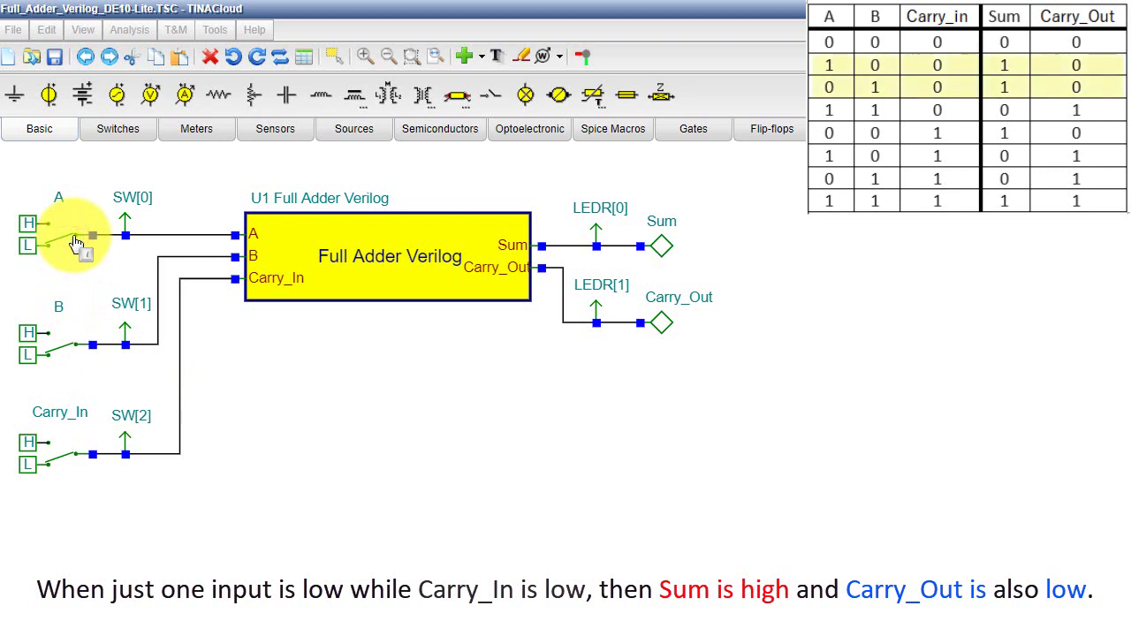
pyautogui.click(76, 240)
pyautogui.click(76, 349)
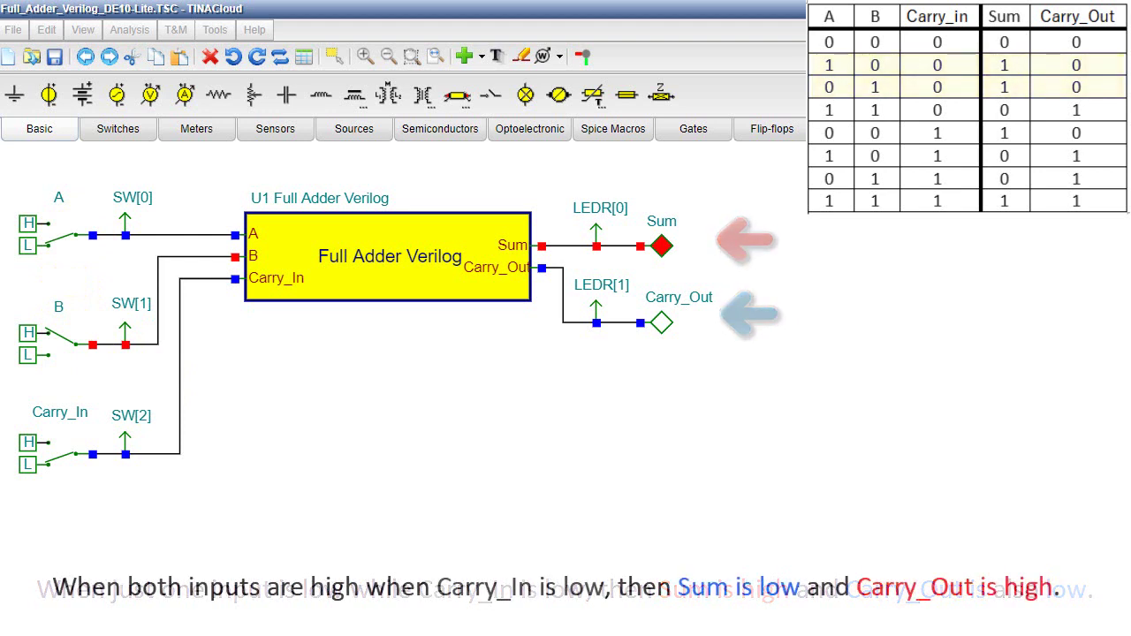
pyautogui.click(78, 237)
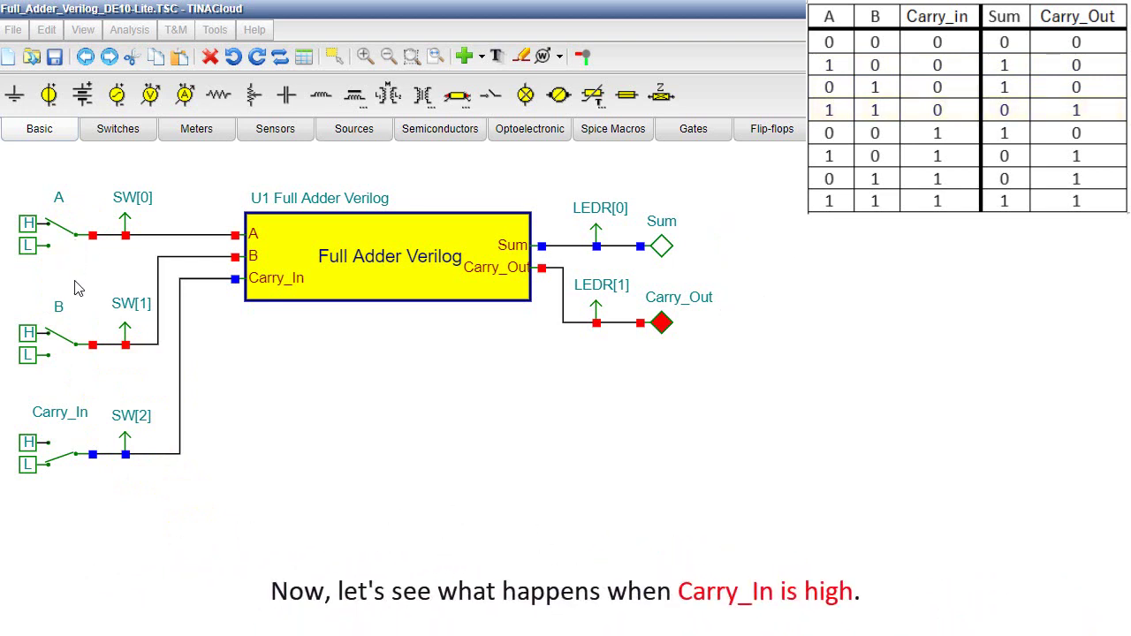
pyautogui.click(75, 346)
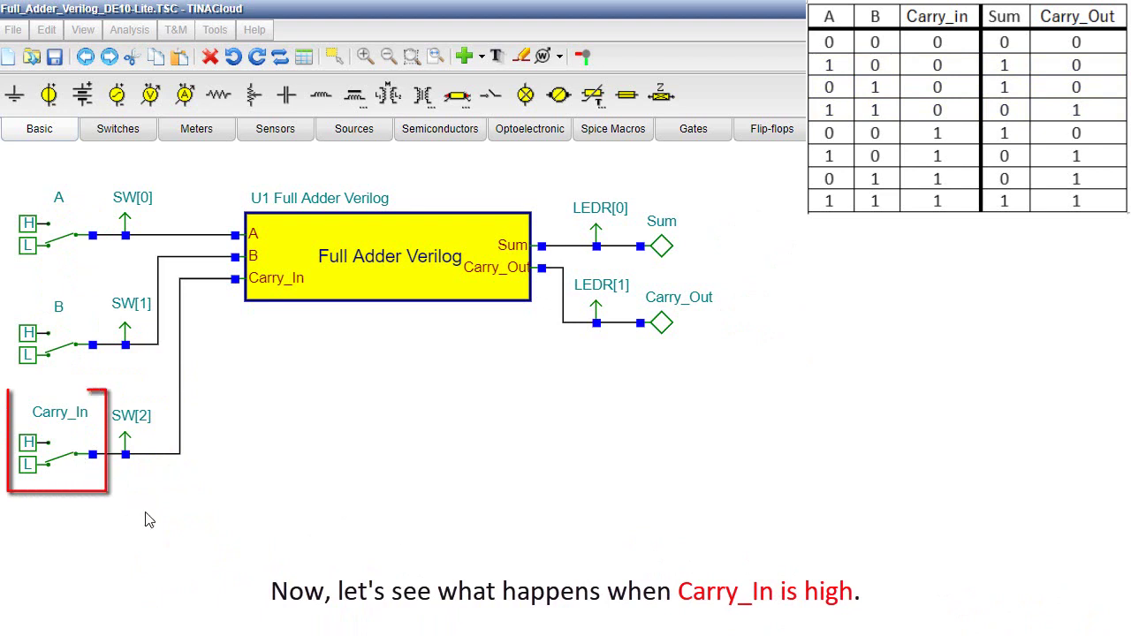
# Step: Set Carry_In high, test A and B individually high, then both high, and turn the interactive simulation off
pyautogui.click(60, 452)
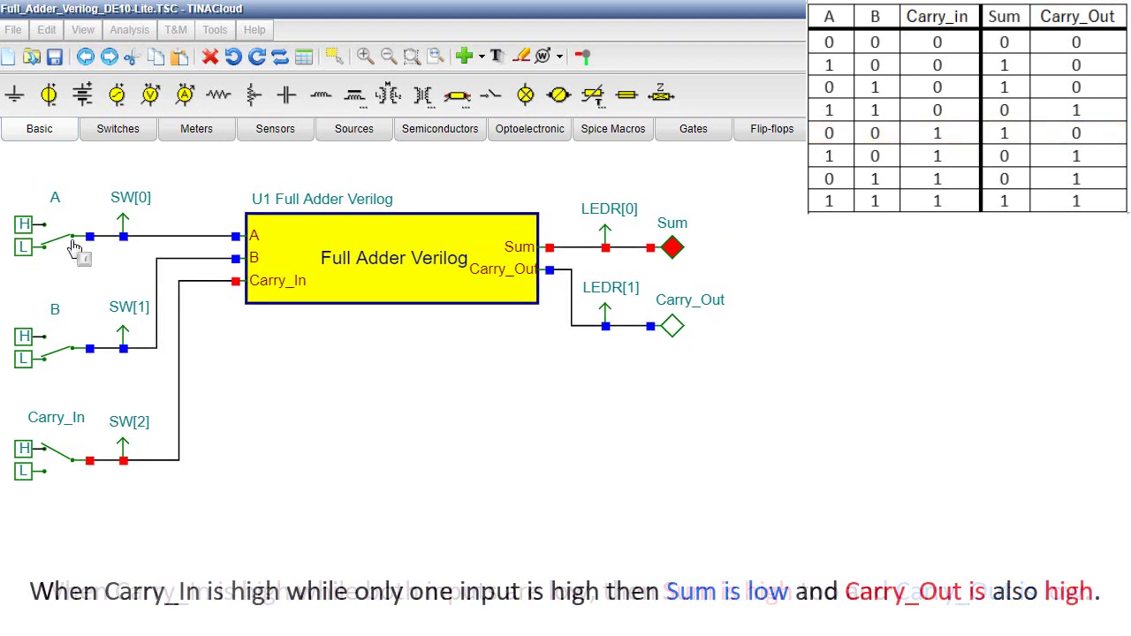
pyautogui.click(75, 246)
pyautogui.click(75, 246)
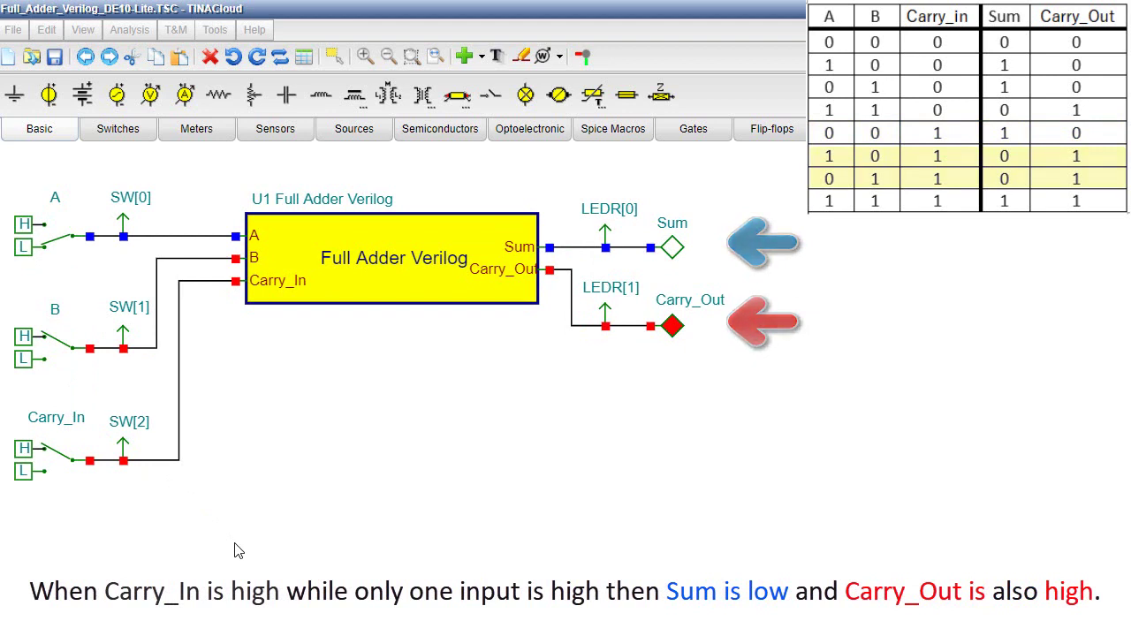
pyautogui.click(71, 246)
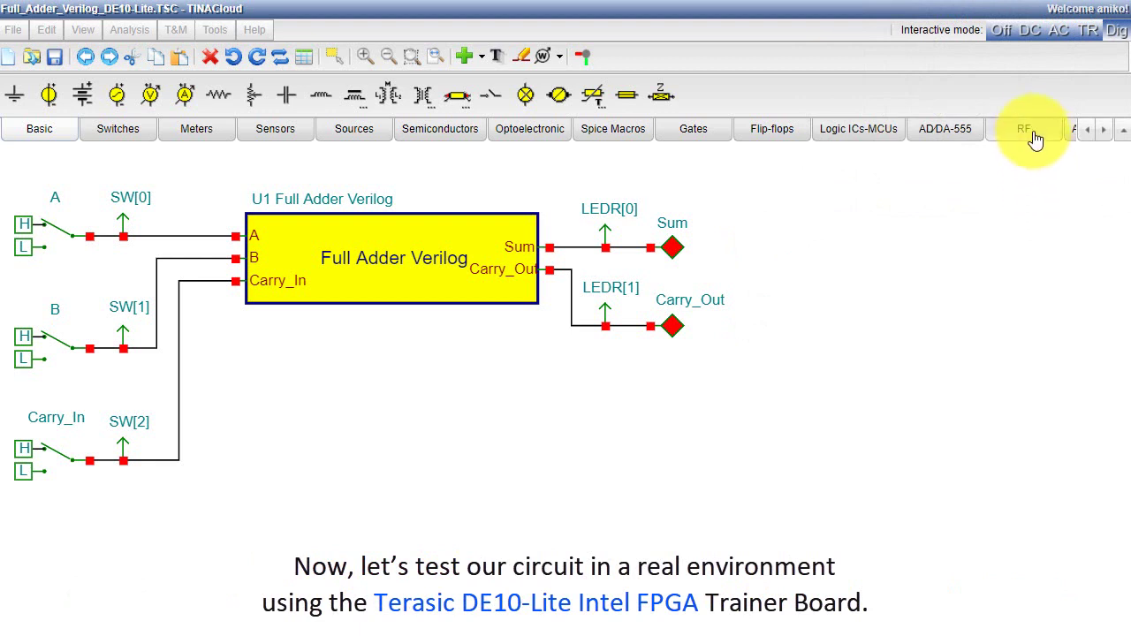
pyautogui.click(1002, 32)
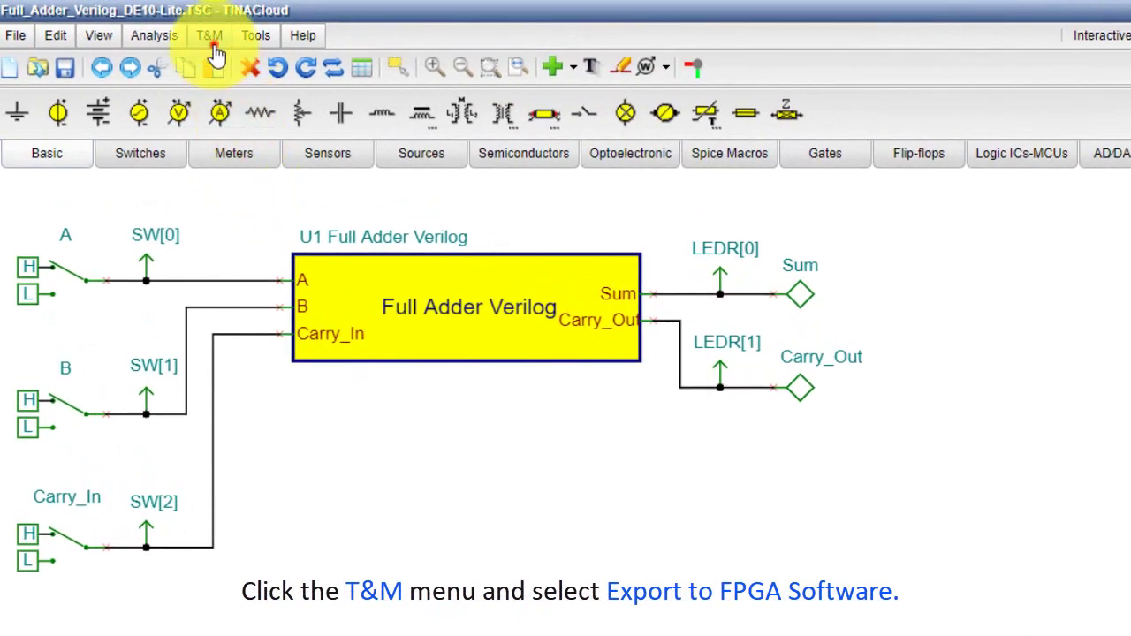
# Step: Export the full adder circuit for Intel Quartus and open the downloaded Full_Adder_Verilog_DE10-Lite_fpga_export archive
pyautogui.click(210, 35)
pyautogui.moveTo(353, 77)
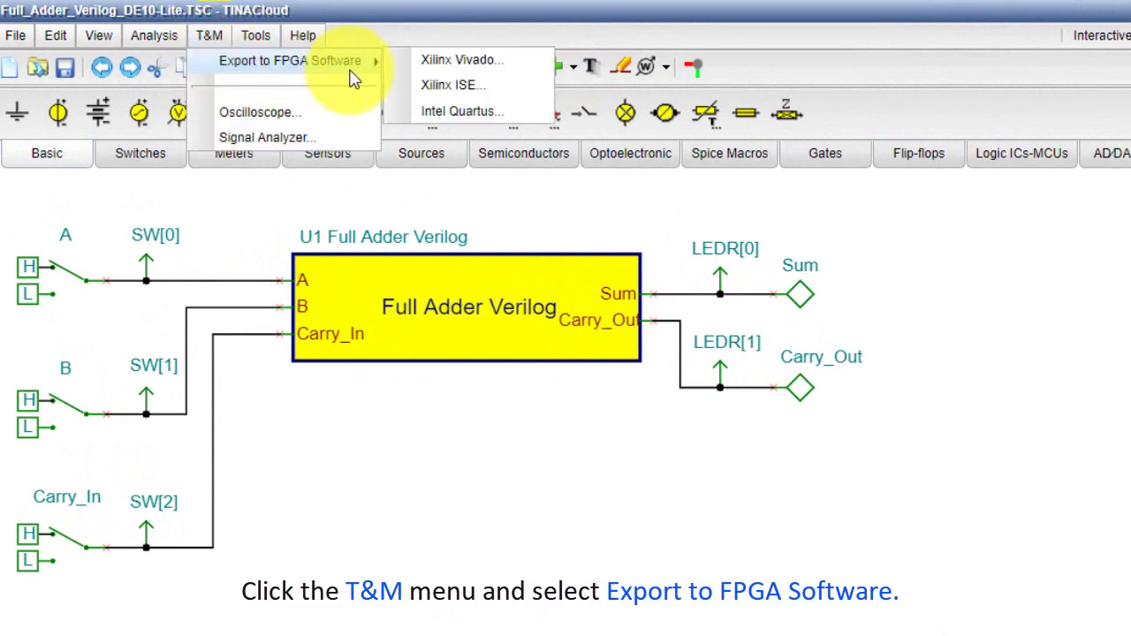
pyautogui.click(473, 113)
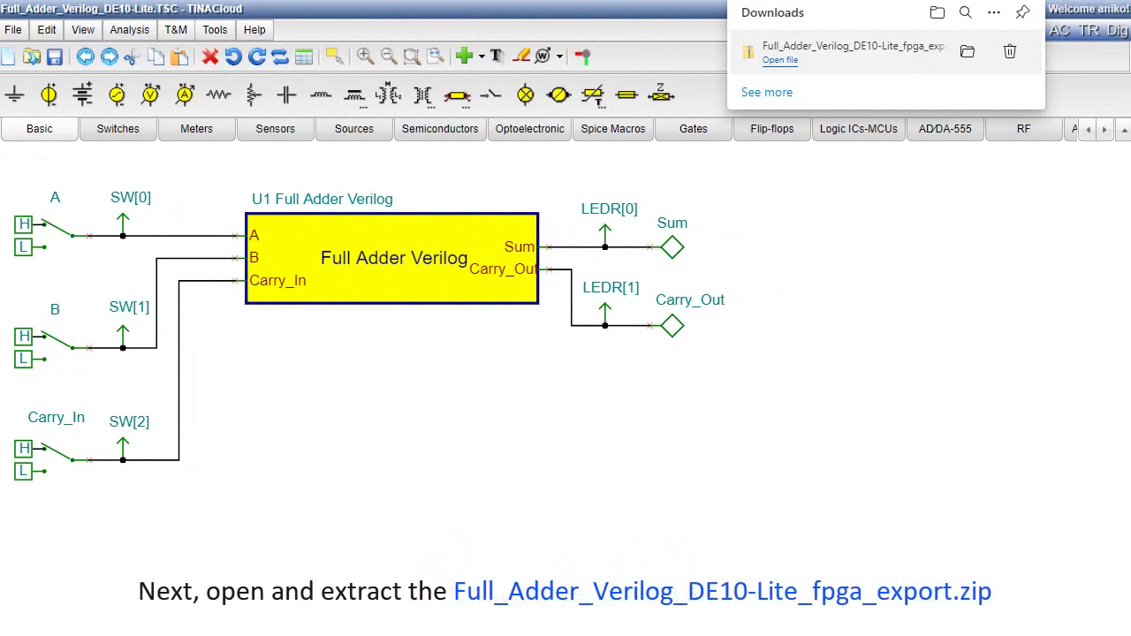
pyautogui.click(779, 60)
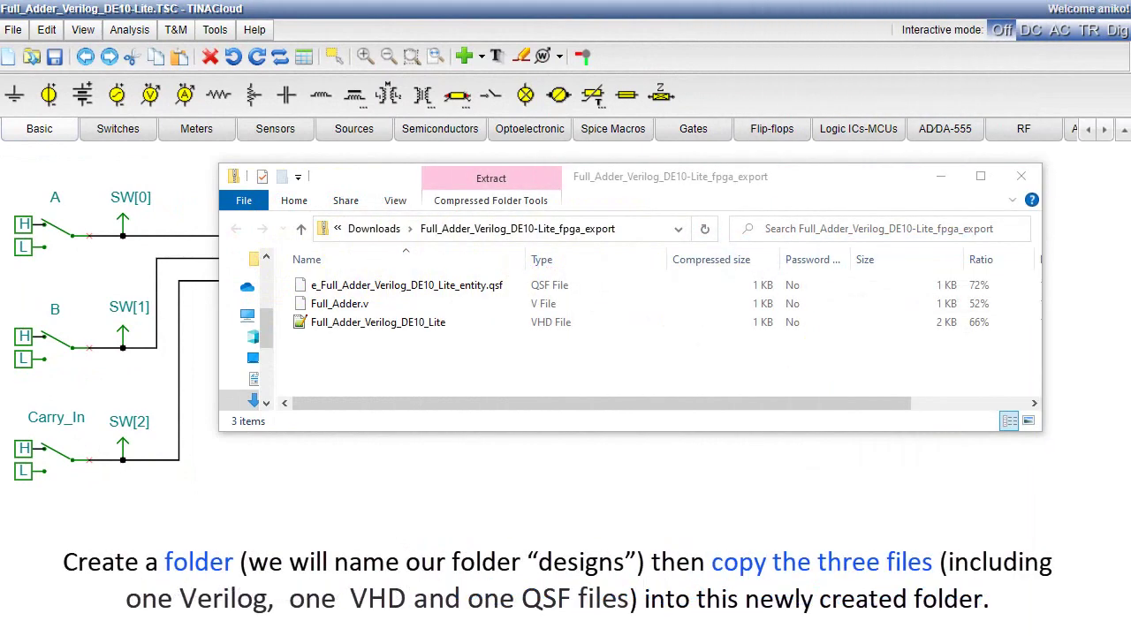
# Step: Copy the exported QSF, Verilog and VHD files from the archive into the C:\designs folder
pyautogui.click(440, 298)
pyautogui.keyDown('ctrl'); pyautogui.click(389, 305); pyautogui.keyUp('ctrl')
pyautogui.keyDown('ctrl'); pyautogui.click(386, 323); pyautogui.keyUp('ctrl')
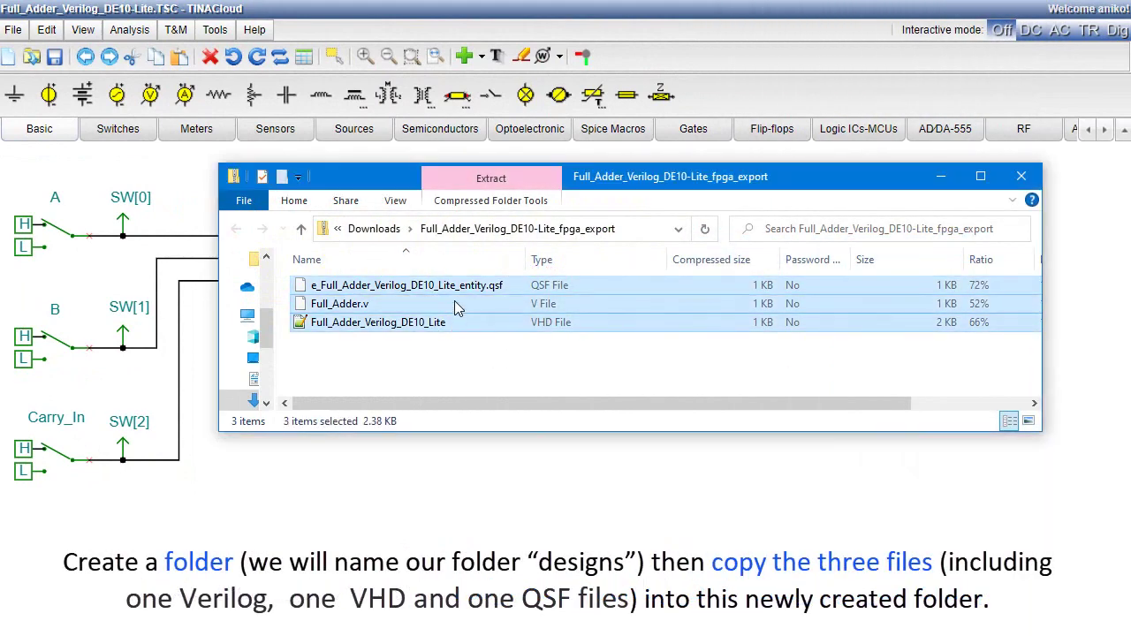
pyautogui.rightClick(455, 300)
pyautogui.click(521, 360)
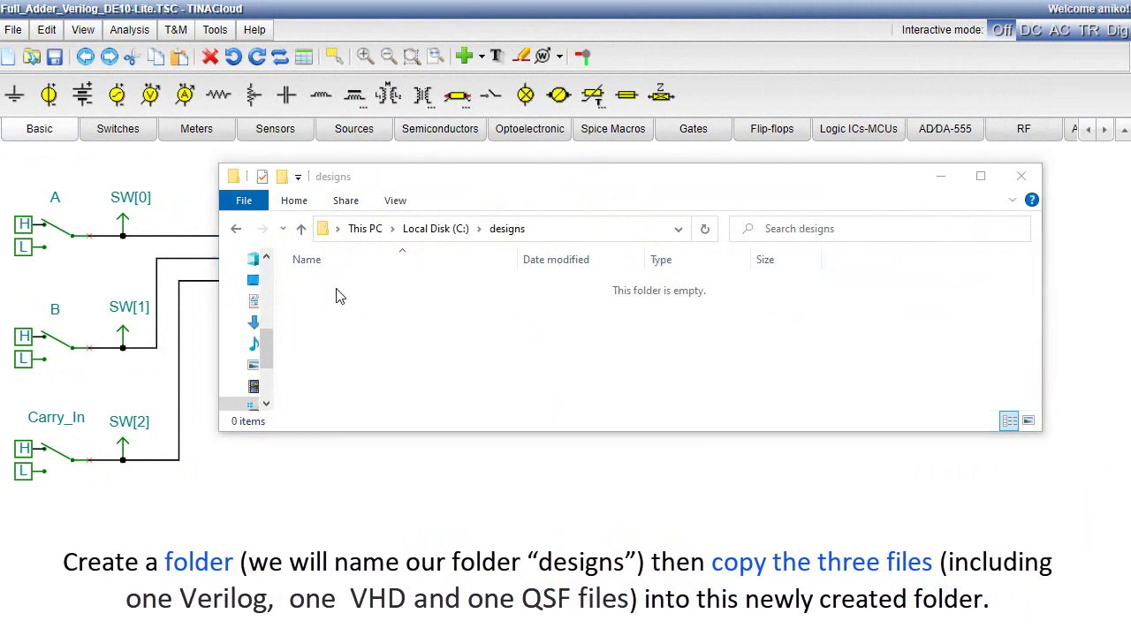
pyautogui.rightClick(336, 290)
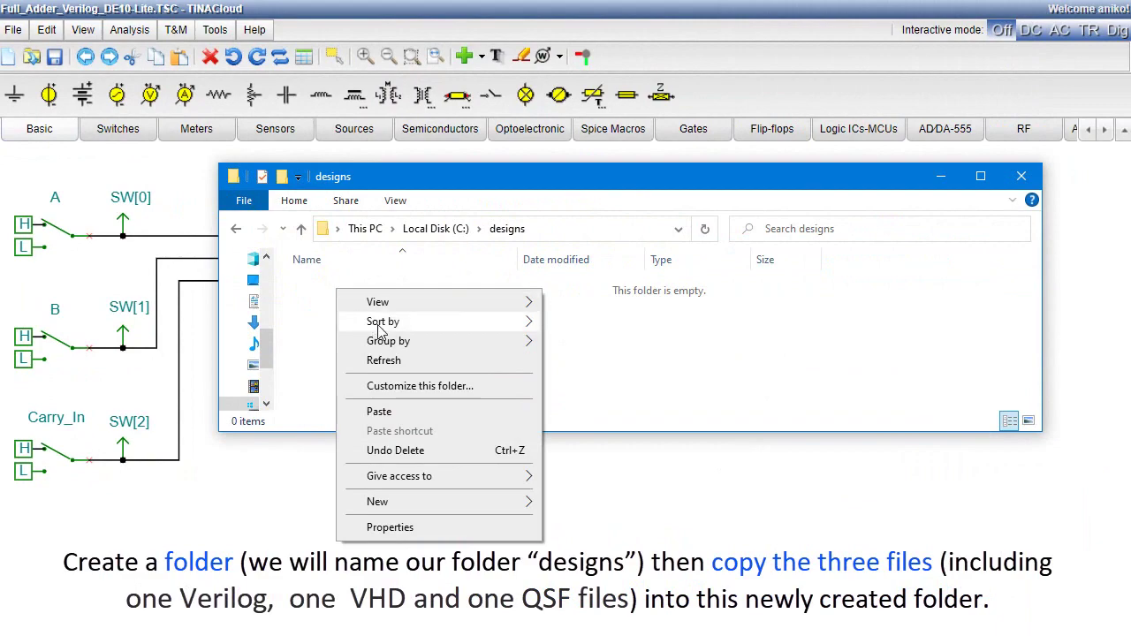
pyautogui.click(379, 411)
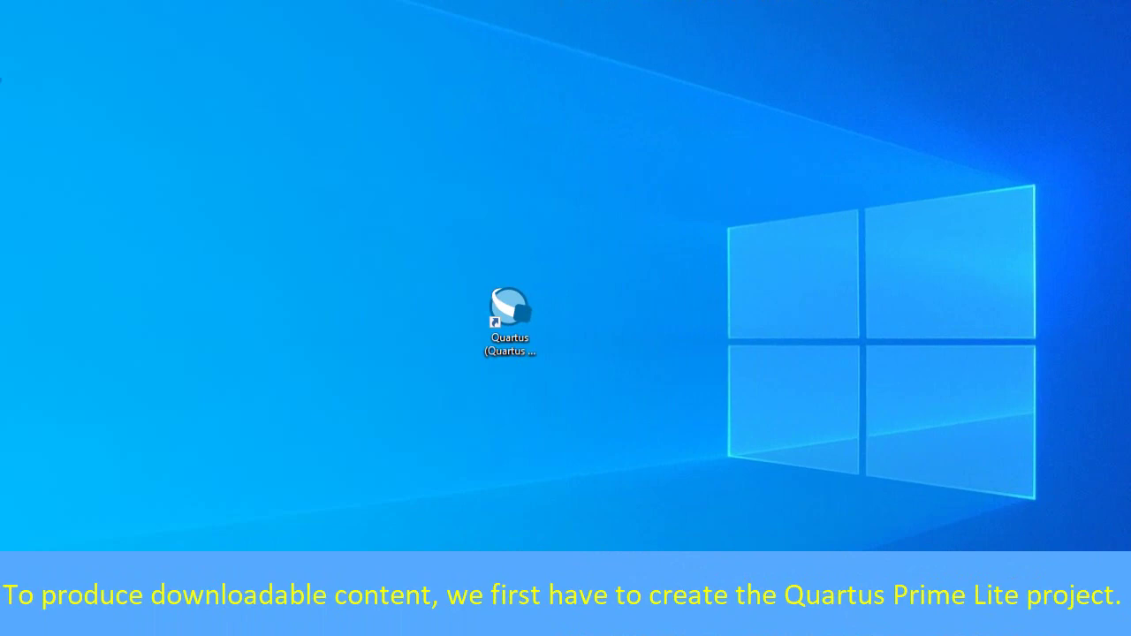
# Step: Launch Quartus Prime Lite from the desktop and start the New Project Wizard
pyautogui.doubleClick(516, 330)
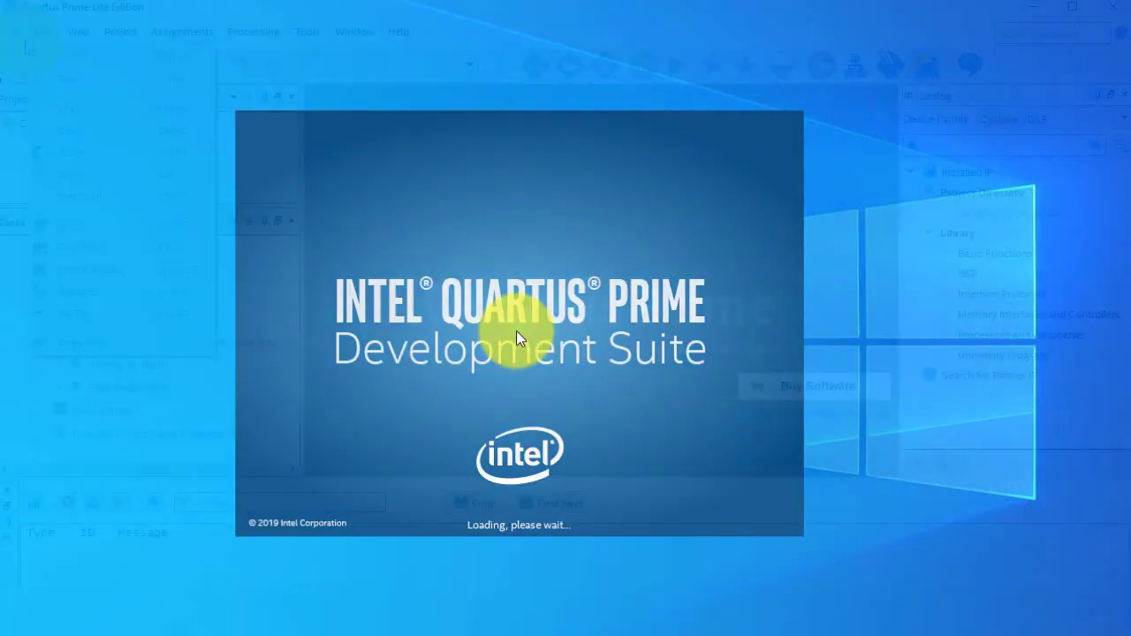
pyautogui.click(14, 32)
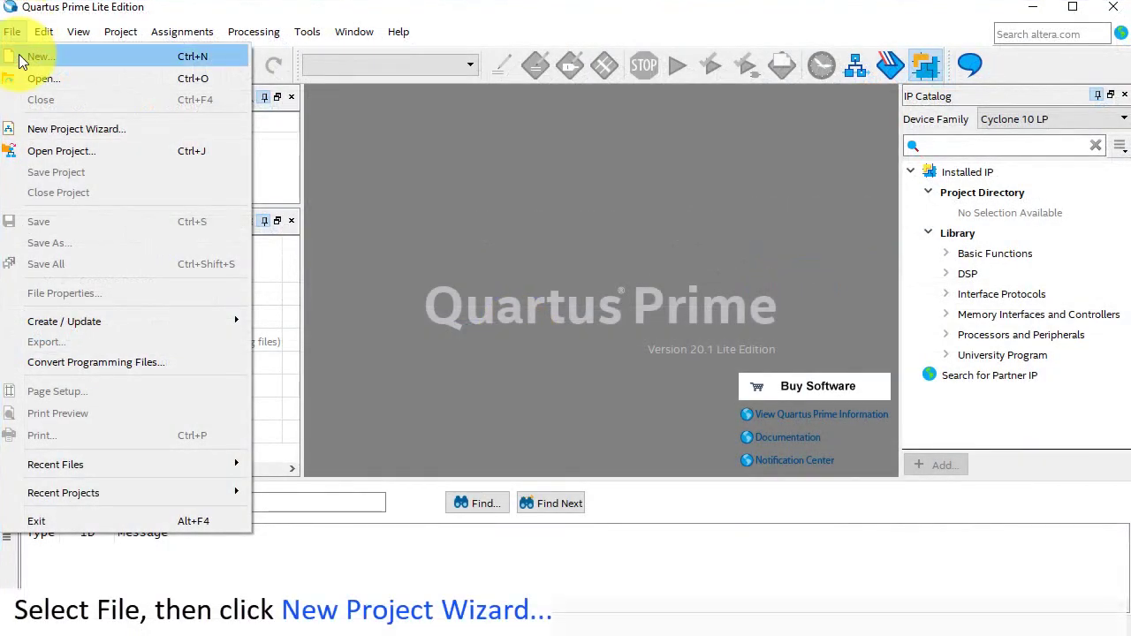
pyautogui.click(49, 133)
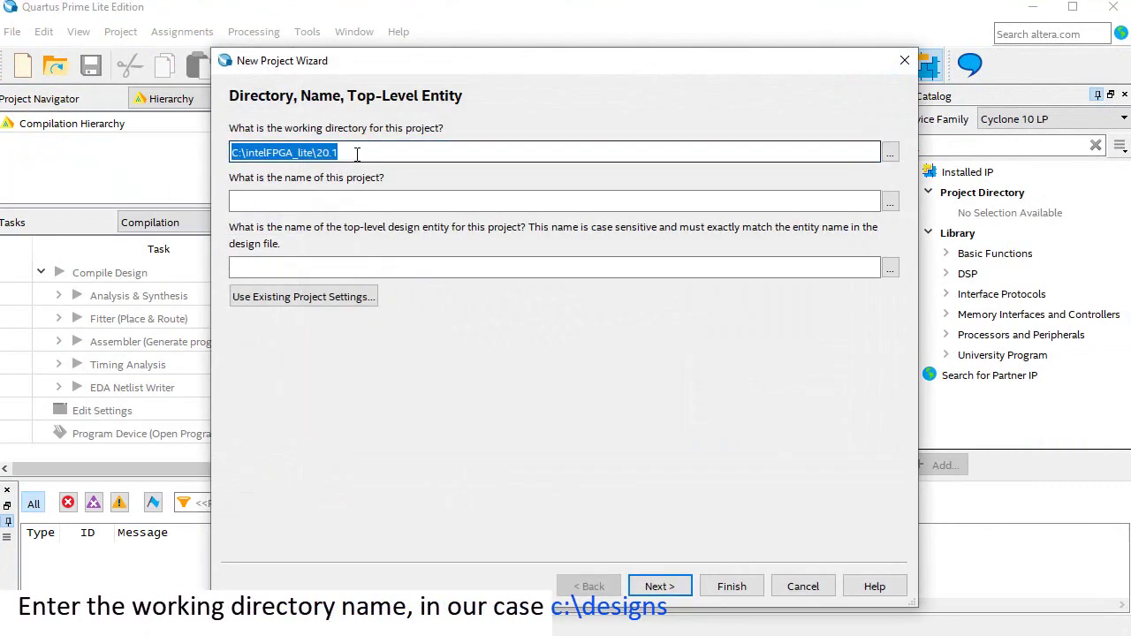
# Step: Set the working directory to c:\designs, name the project Full_Adder_Verilog_DE10-Lite, and accept the empty project type
pyautogui.press('BackSpace')
pyautogui.write('c:\\designs')
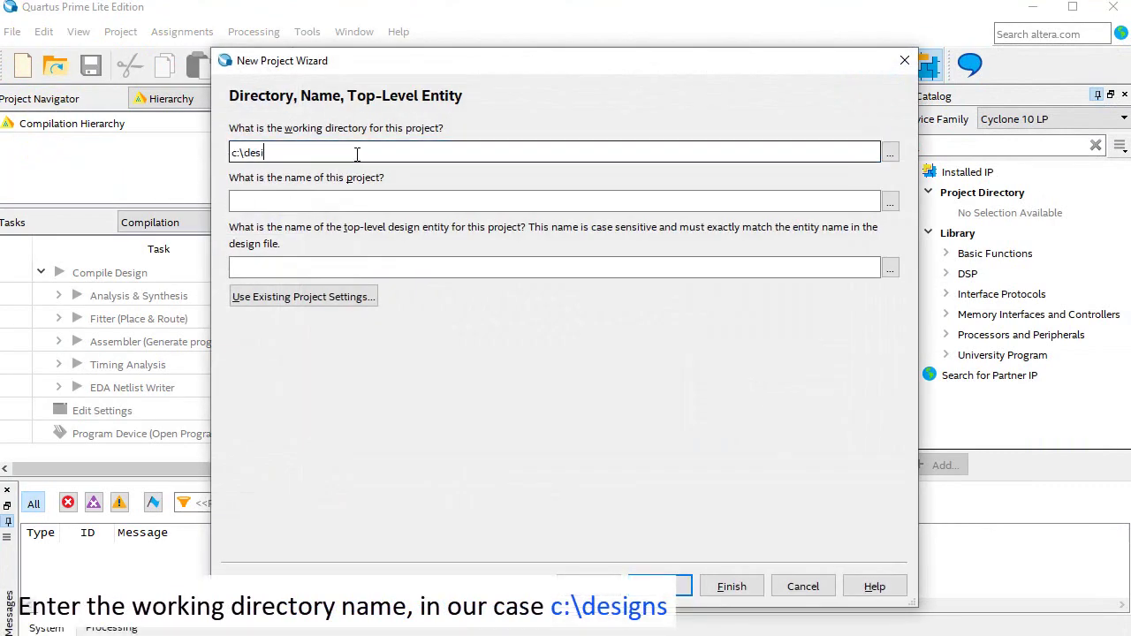
pyautogui.press('Tab')
pyautogui.write('Full_Adder_Verilog')
pyautogui.write('E10-Lite')
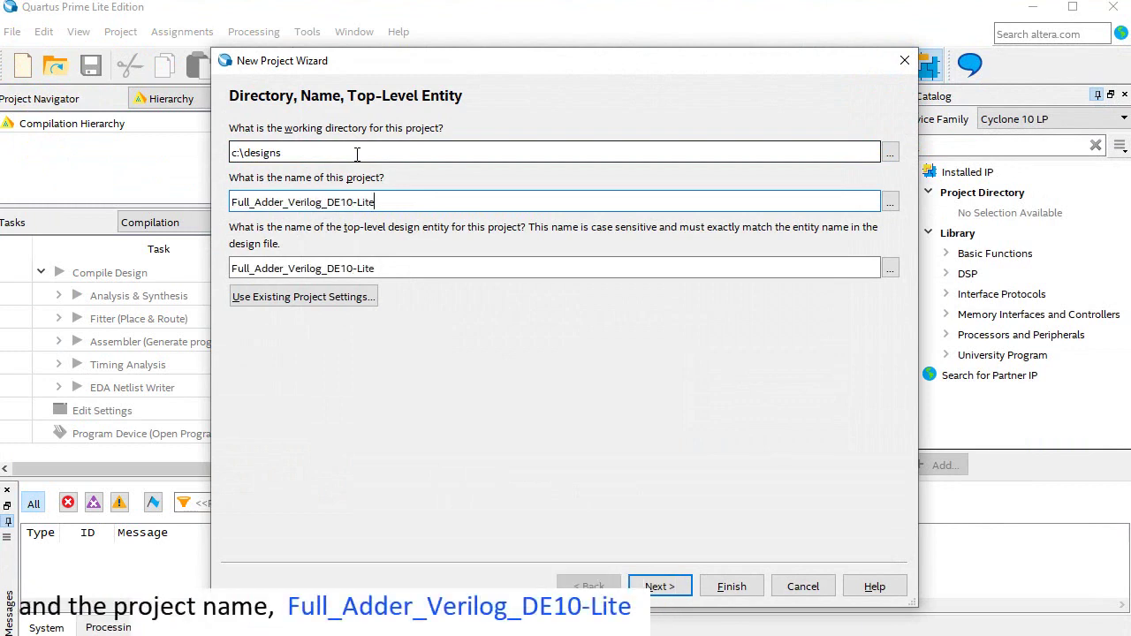
pyautogui.click(670, 581)
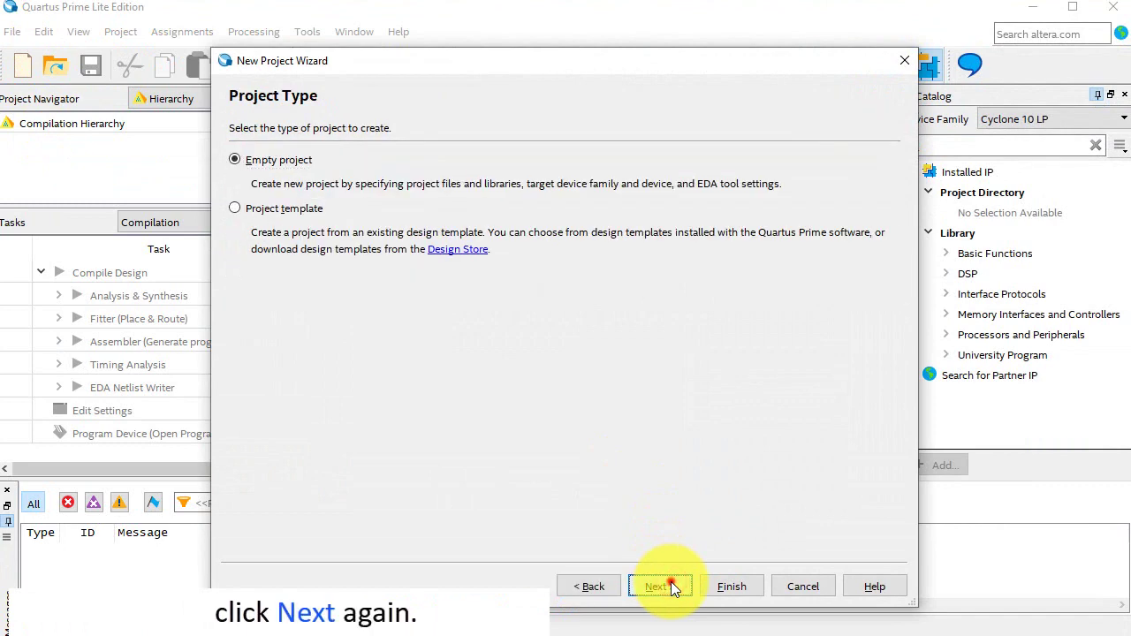
pyautogui.click(670, 586)
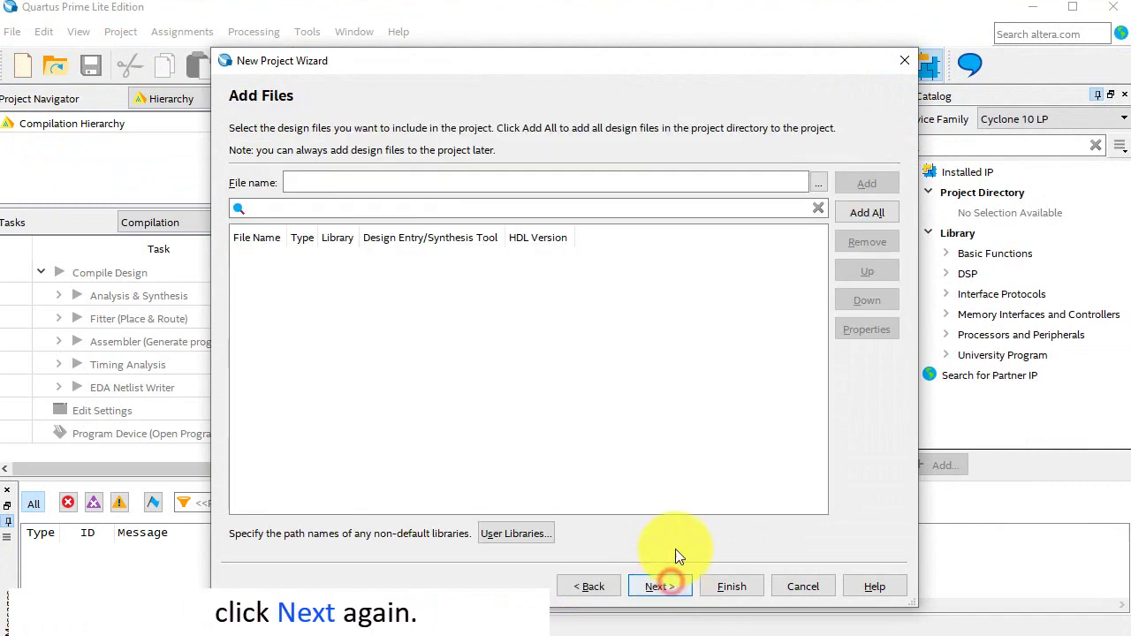
# Step: Add Full_Adder.v and Full_Adder_Verilog_DE10_Lite.vhd from the designs folder as the project's source files
pyautogui.click(818, 183)
pyautogui.click(825, 214)
pyautogui.keyDown('ctrl'); pyautogui.click(833, 199); pyautogui.keyUp('ctrl')
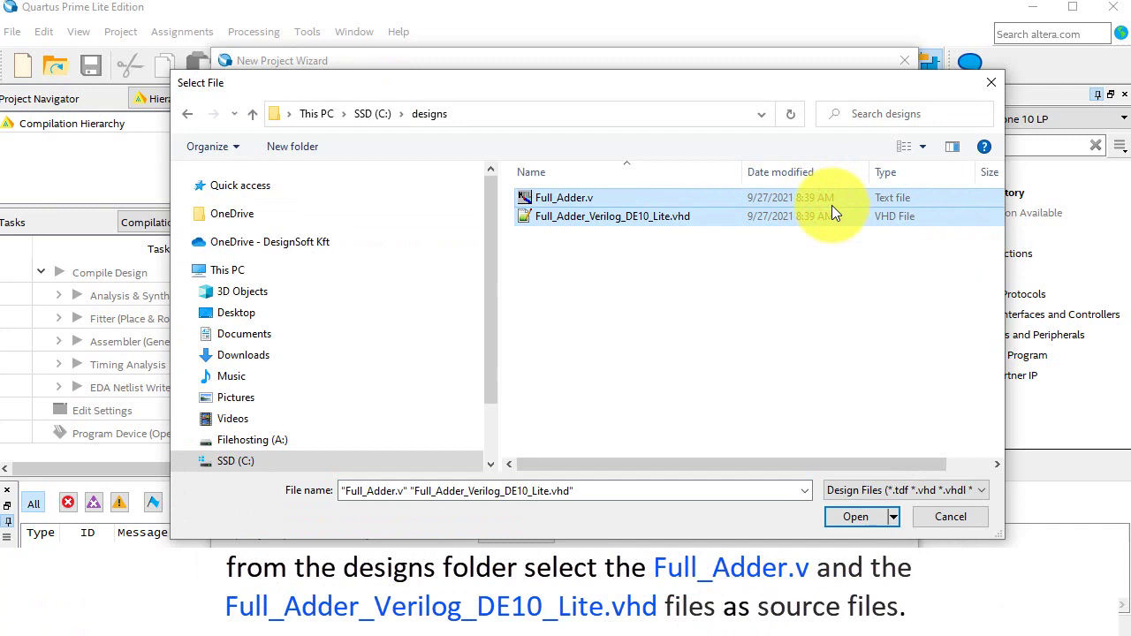
pyautogui.click(832, 517)
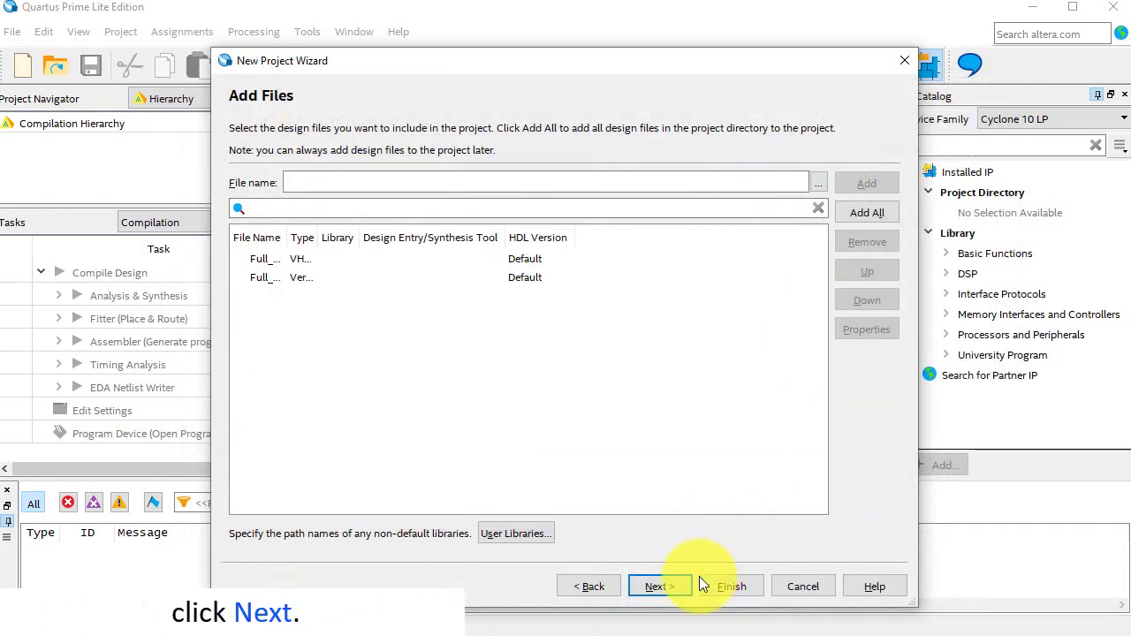
pyautogui.click(671, 586)
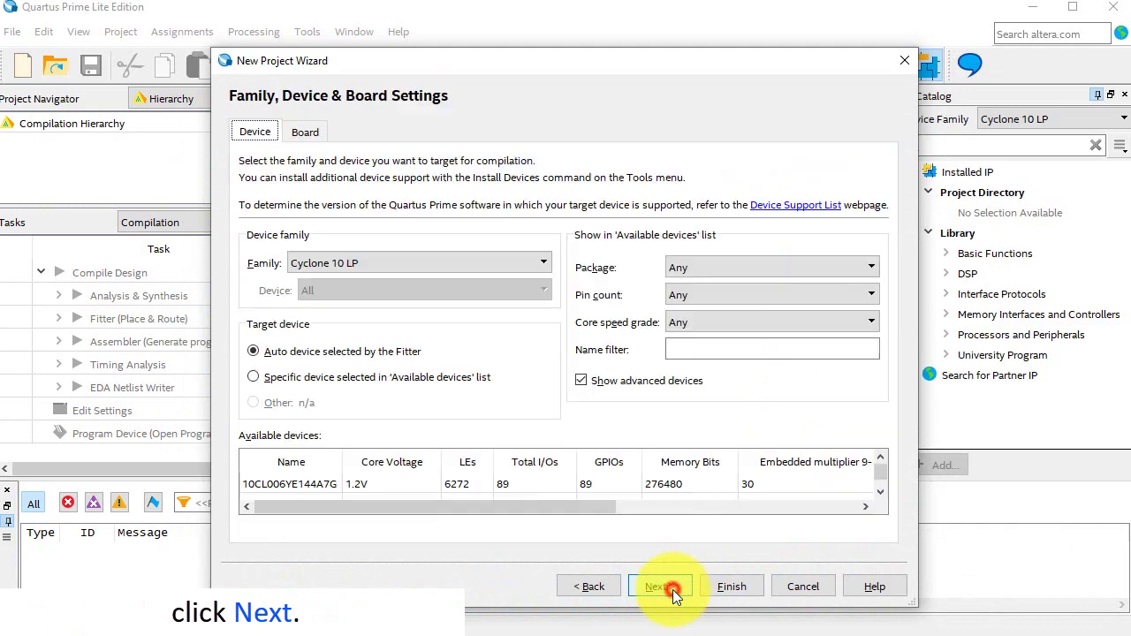
# Step: Choose the MAX 10 (DA/DF/DC/SA/SC) device family, select the 10M50DAF484C7G device, and continue to the EDA tool settings
pyautogui.click(541, 264)
pyautogui.click(513, 298)
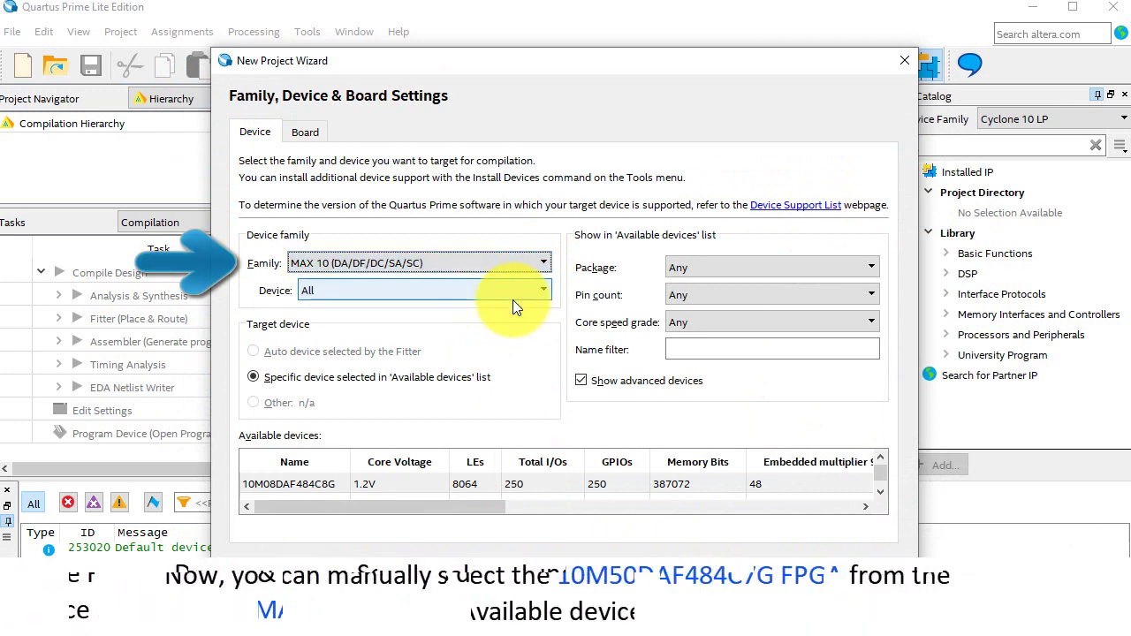
pyautogui.click(413, 481)
pyautogui.scroll(-5, 413, 482)
pyautogui.scroll(-10, 413, 482)
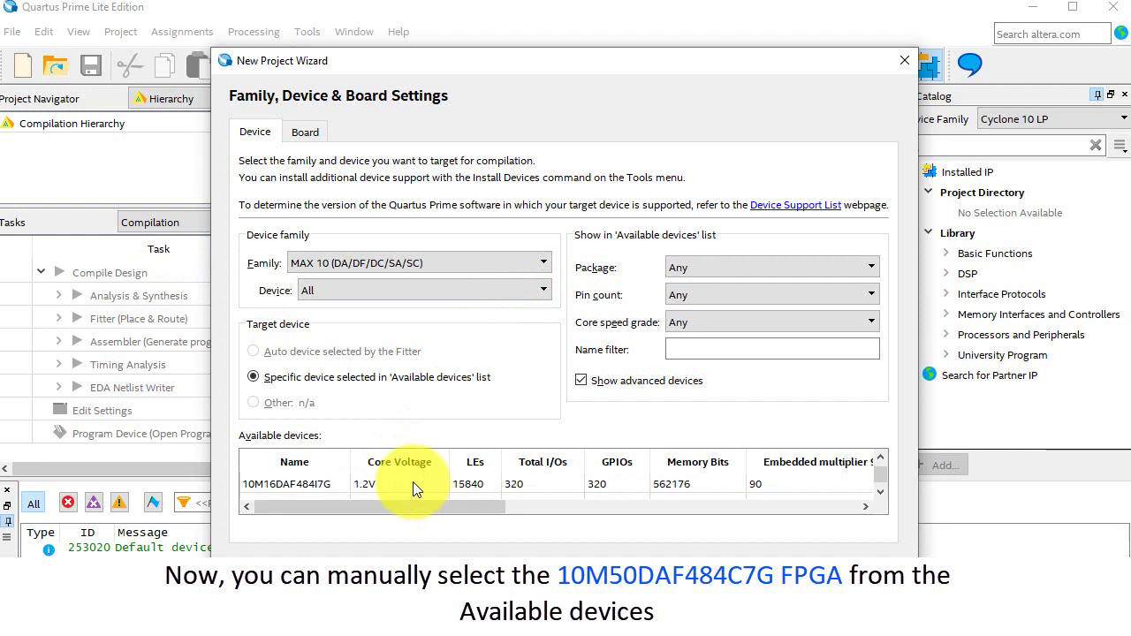
pyautogui.scroll(-1, 413, 482)
pyautogui.click(413, 483)
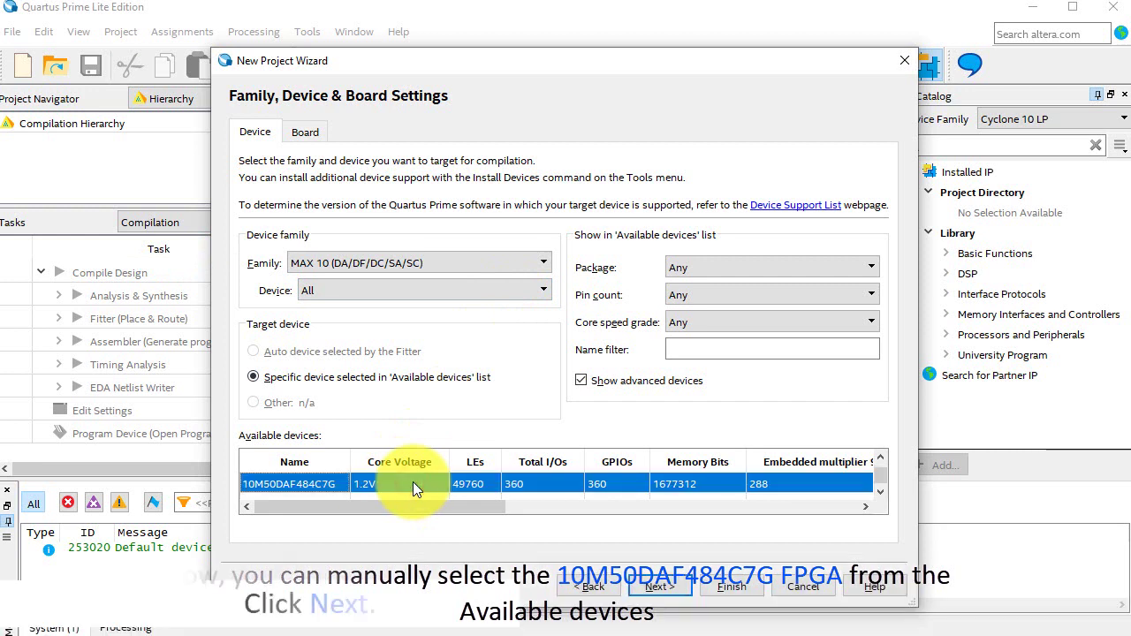
pyautogui.click(654, 587)
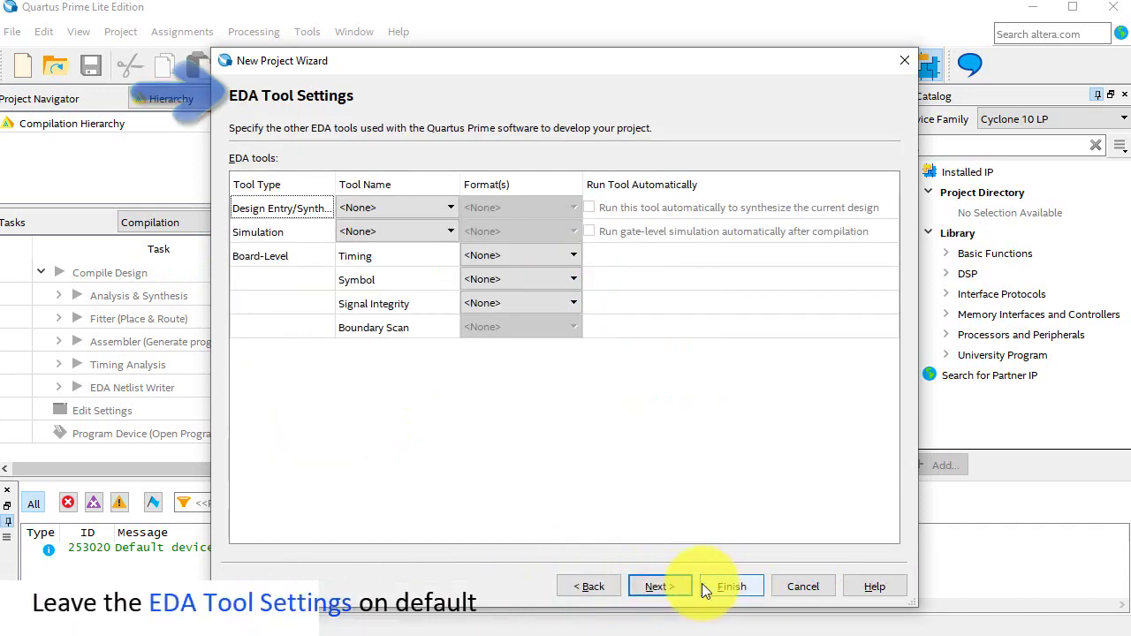
# Step: Keep the default EDA tool settings and finish creating the project
pyautogui.click(670, 587)
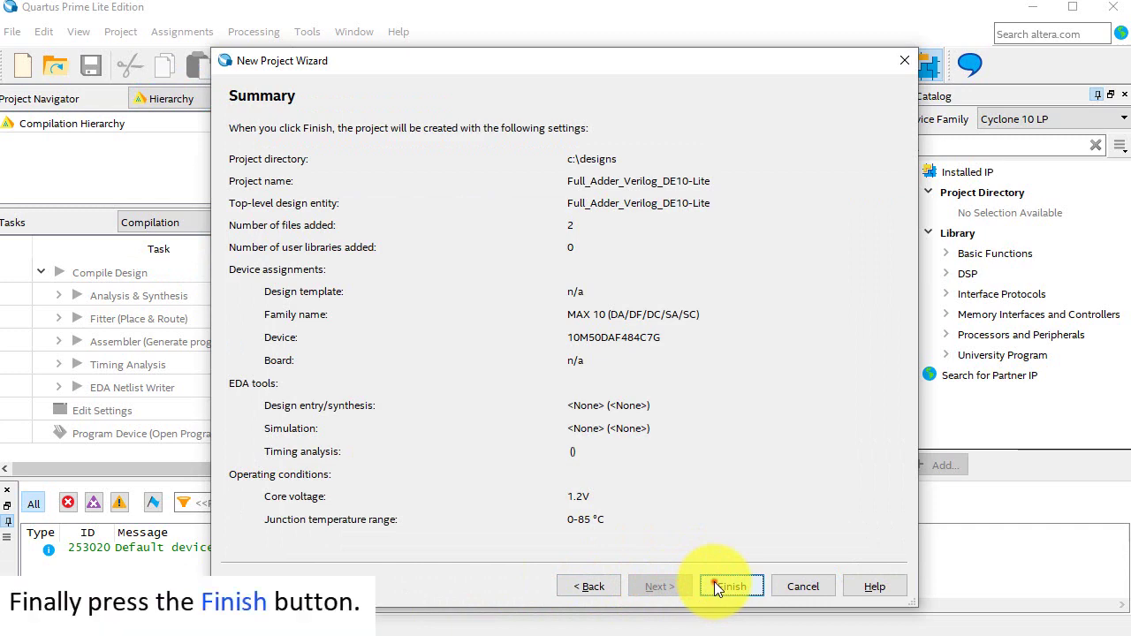
pyautogui.click(714, 587)
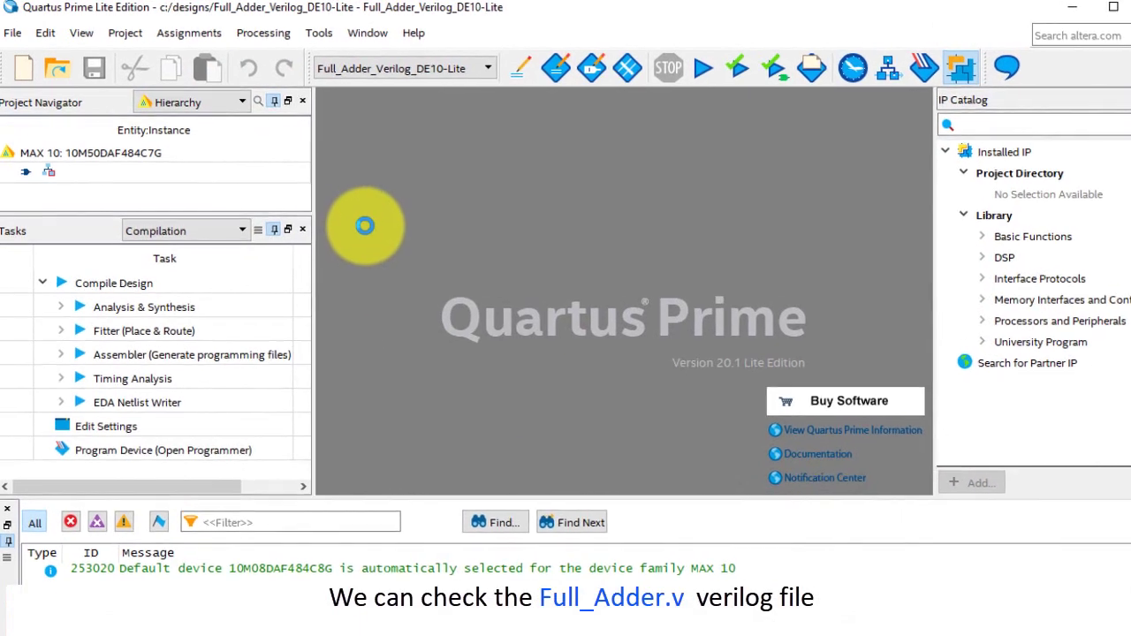
# Step: List the project's files and open Full_Adder.v and Full_Adder_Verilog_DE10_Lite.vhd to review the module, entity and port mapping code
pyautogui.click(241, 102)
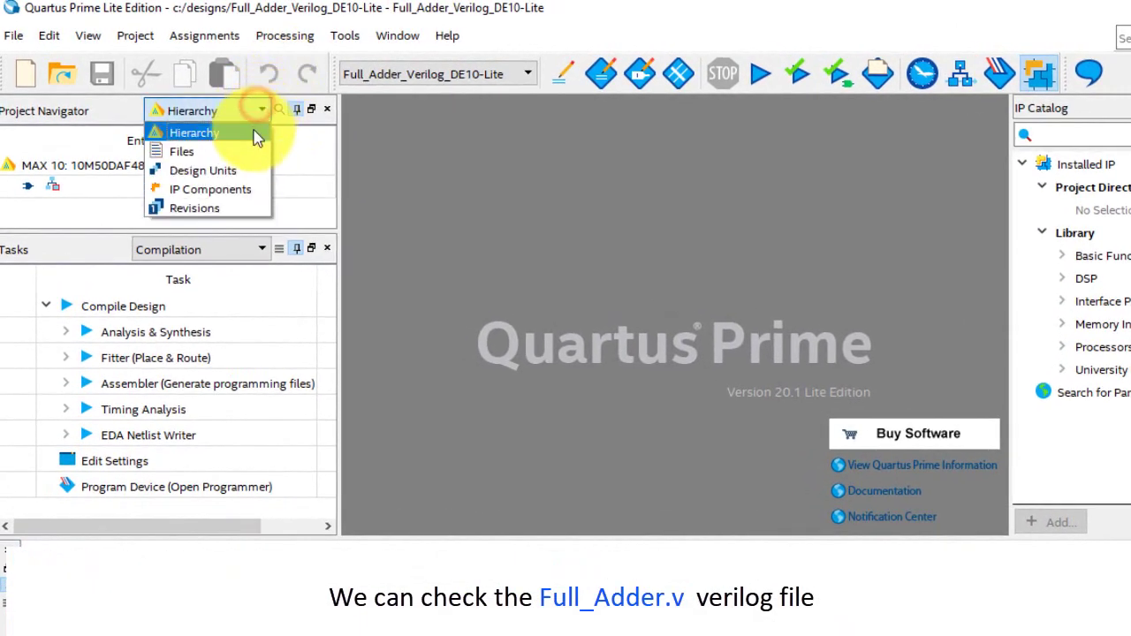
pyautogui.click(181, 151)
pyautogui.doubleClick(75, 184)
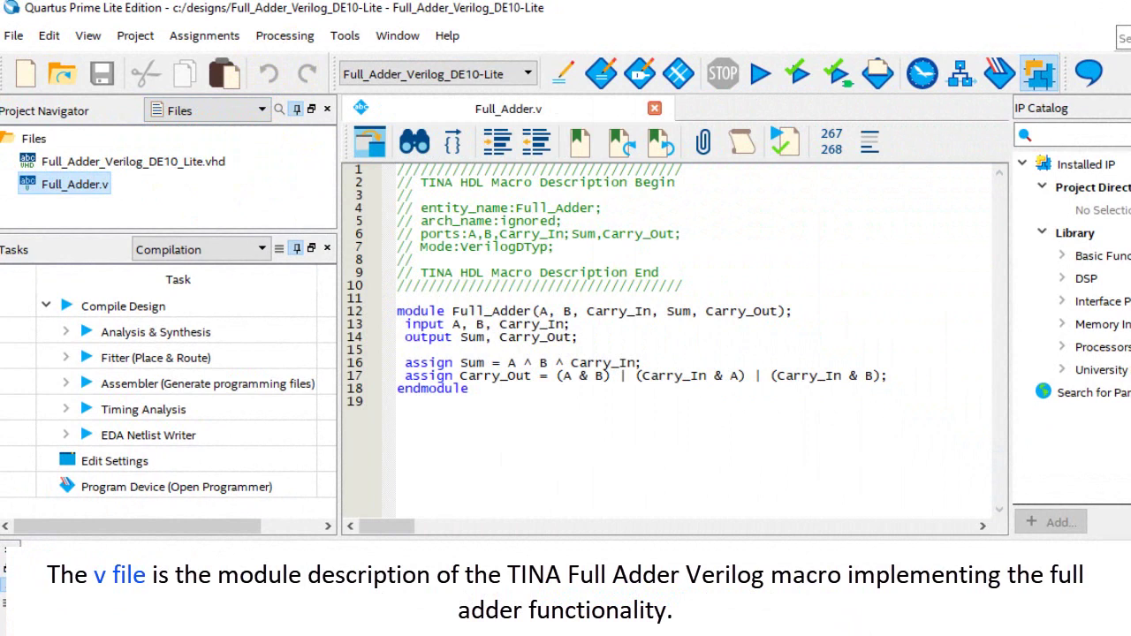
pyautogui.doubleClick(84, 163)
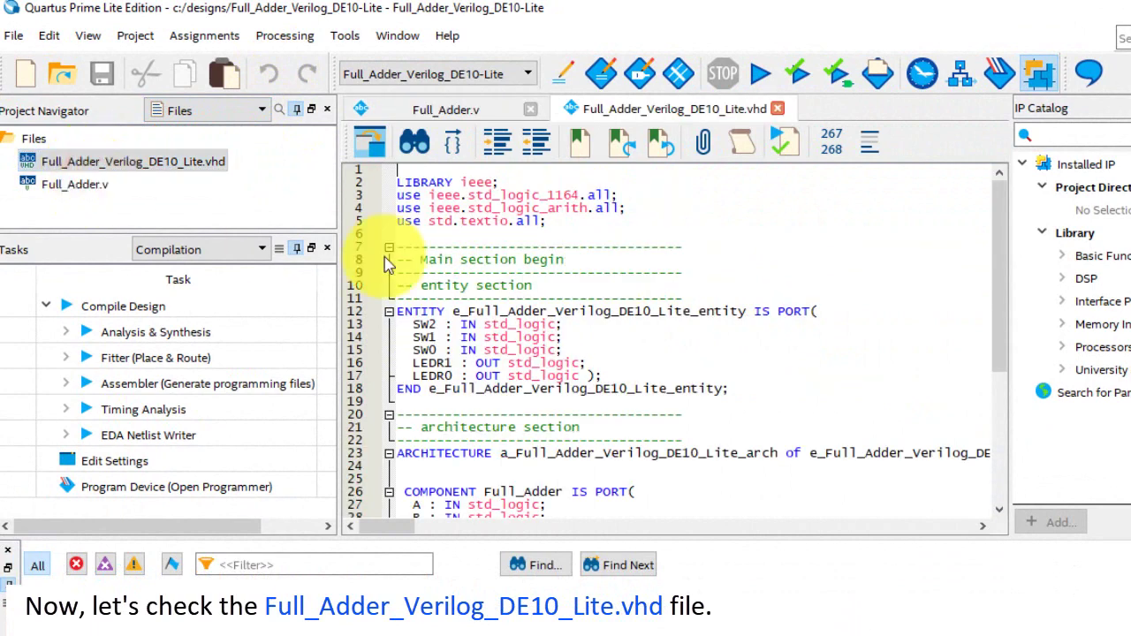
pyautogui.scroll(-5, 719, 265)
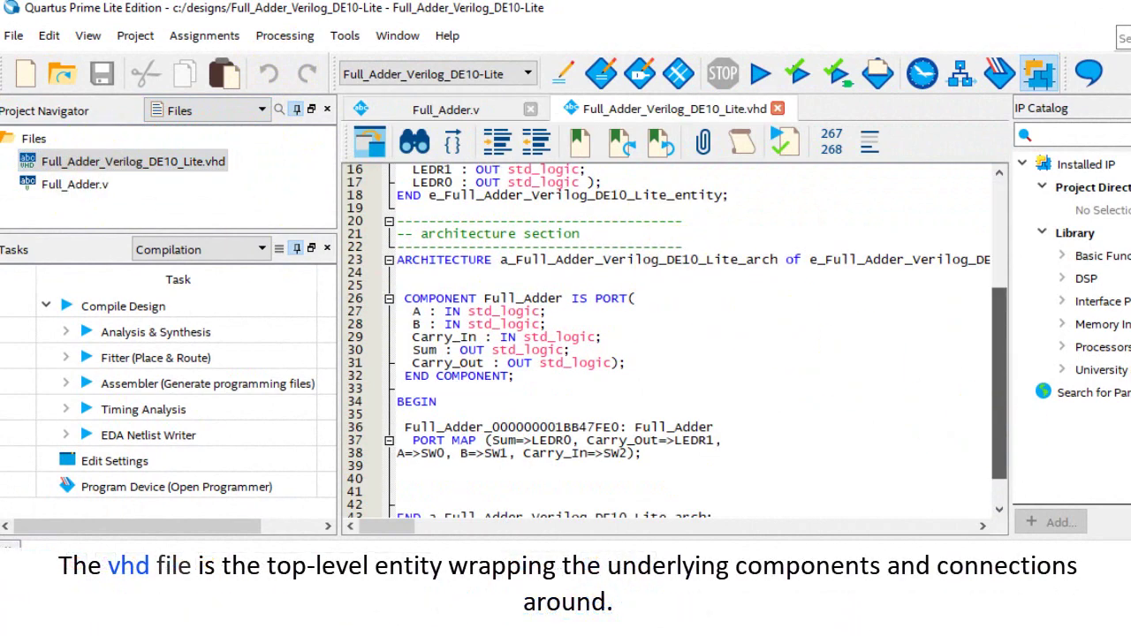
pyautogui.scroll(1, 677, 341)
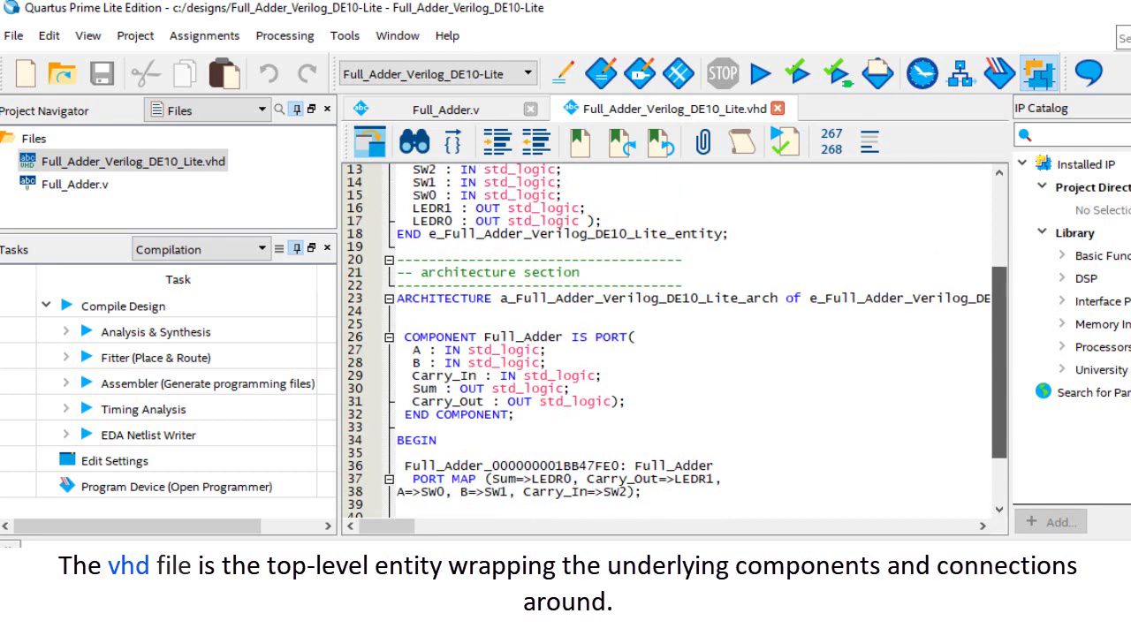
pyautogui.scroll(4, 981, 281)
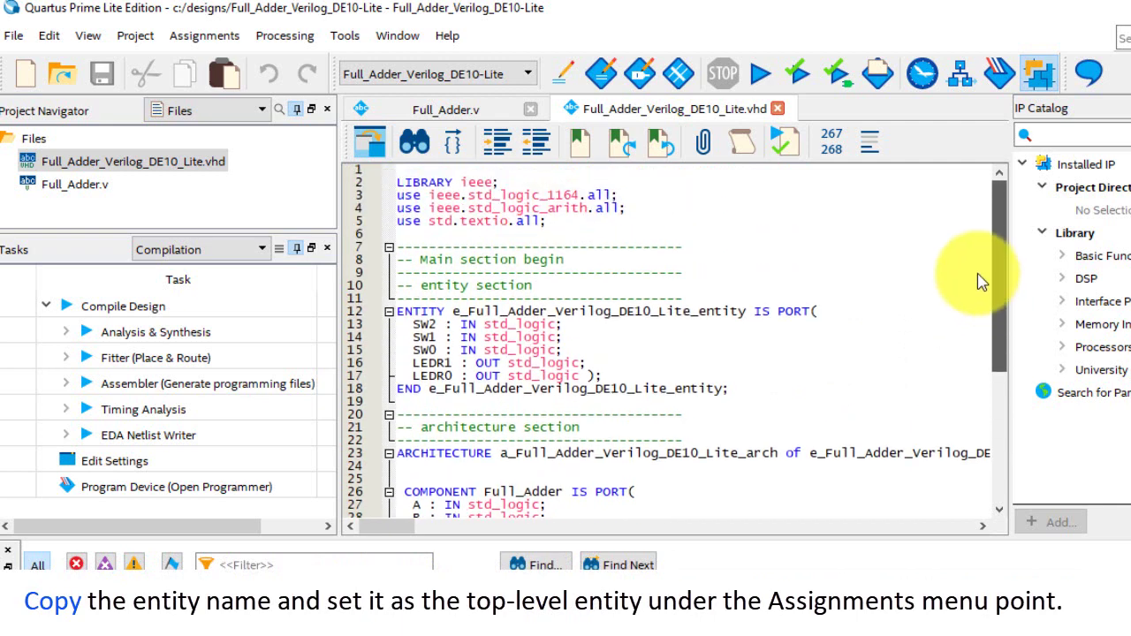
# Step: Copy the entity name e_Full_Adder_Verilog_DE10_Lite_entity from the VHDL file and set it as the project's top-level entity
pyautogui.doubleClick(646, 311)
pyautogui.hotkey('ctrl', 'c')
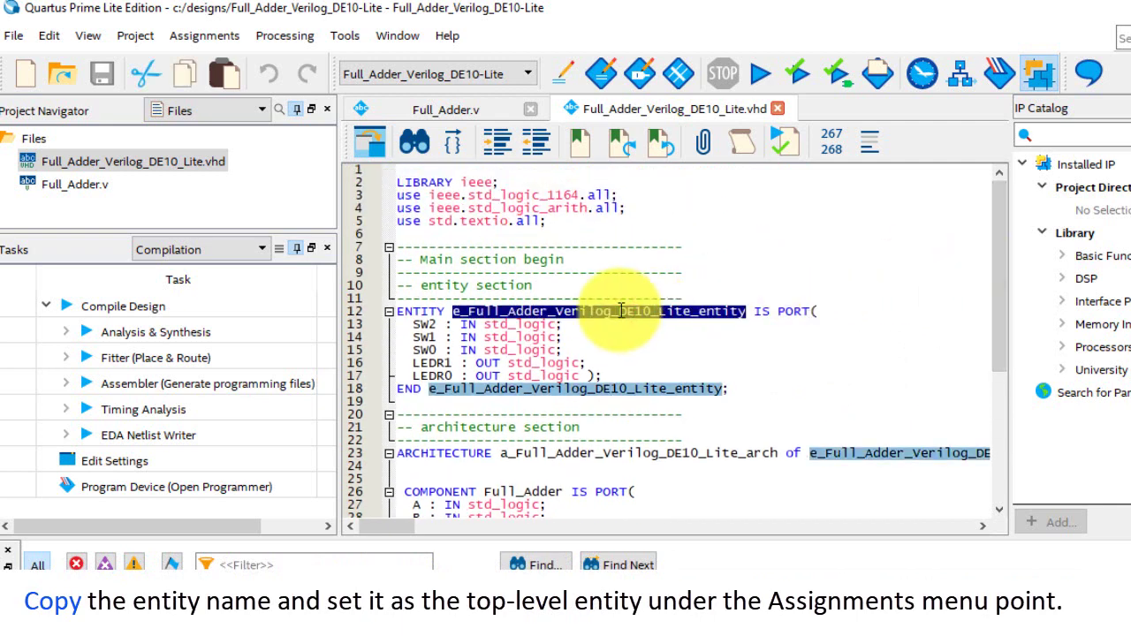
pyautogui.click(204, 36)
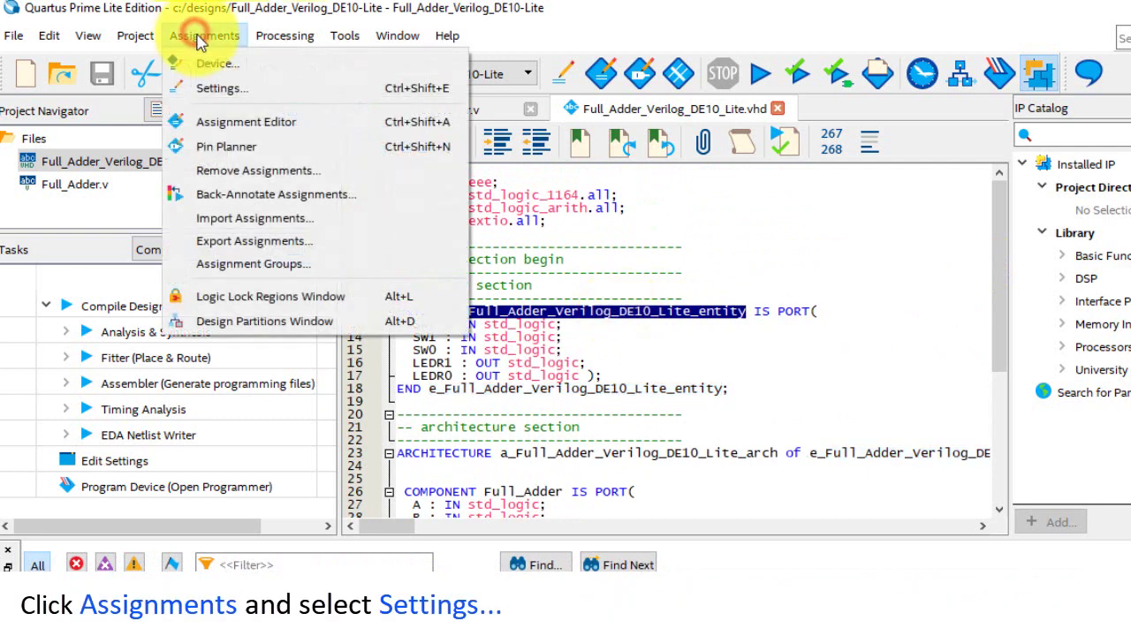
pyautogui.click(221, 89)
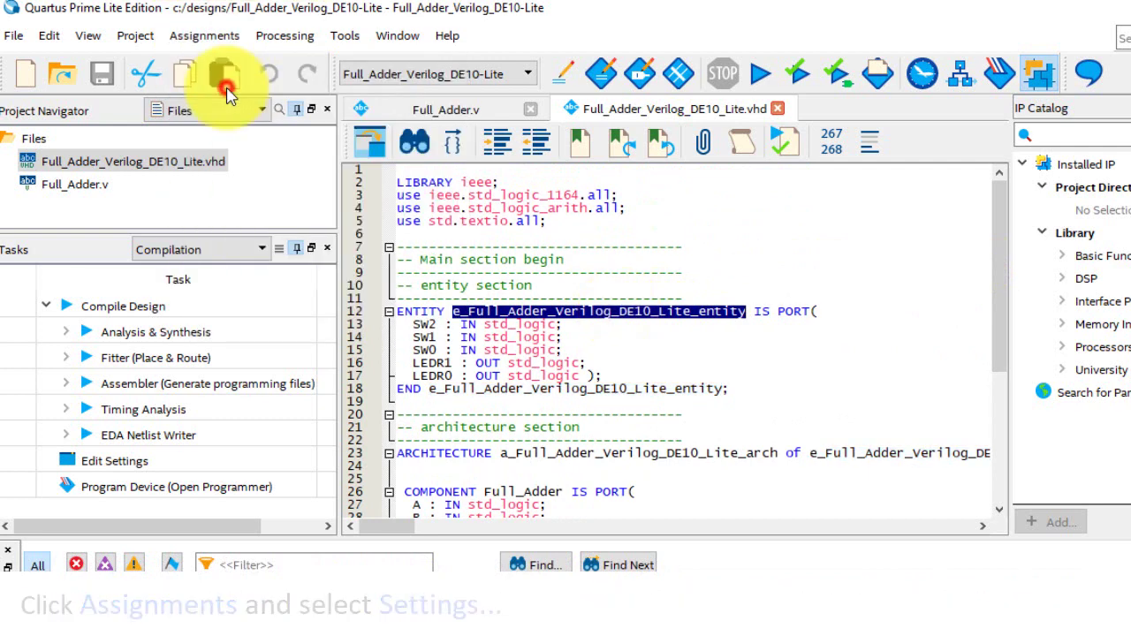
pyautogui.moveTo(764, 165); pyautogui.dragTo(583, 164)
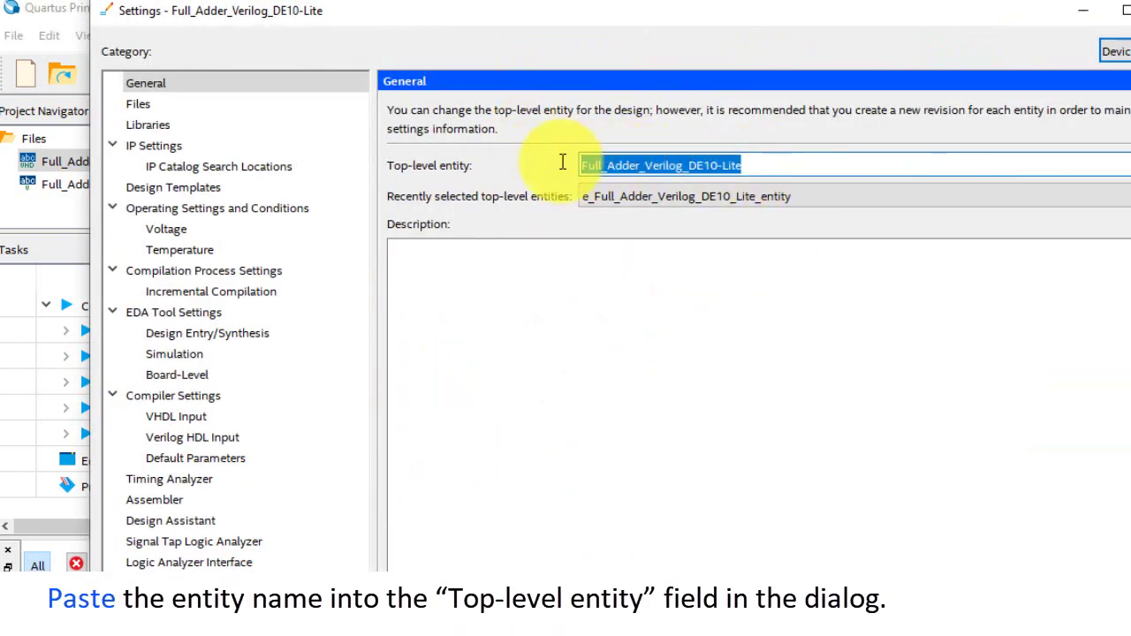
pyautogui.rightClick(643, 165)
pyautogui.click(714, 281)
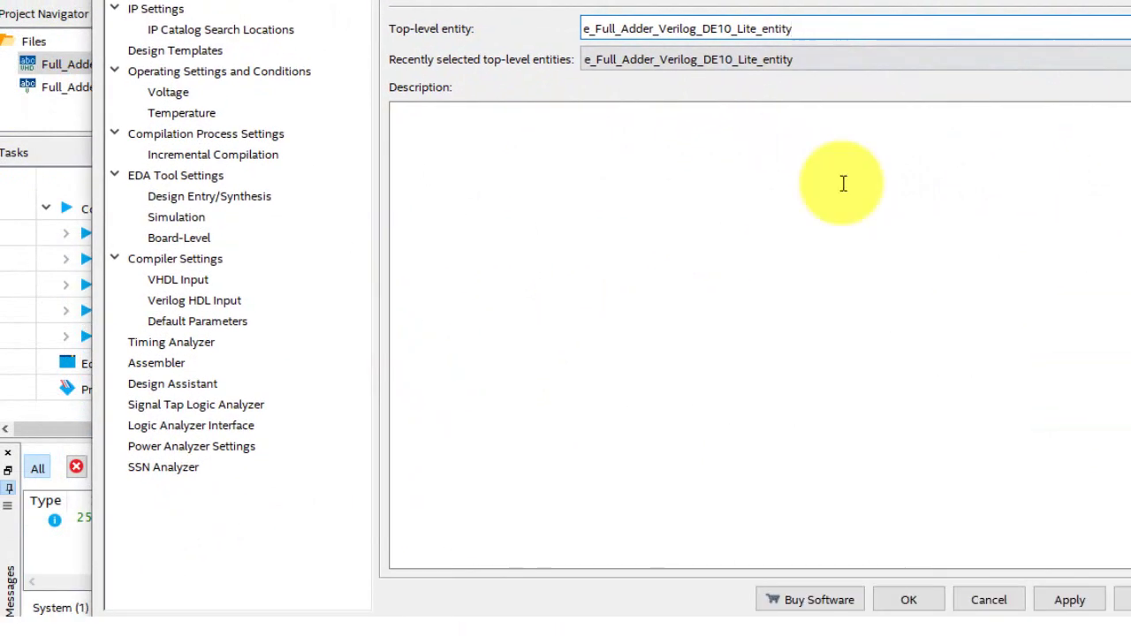
pyautogui.click(905, 600)
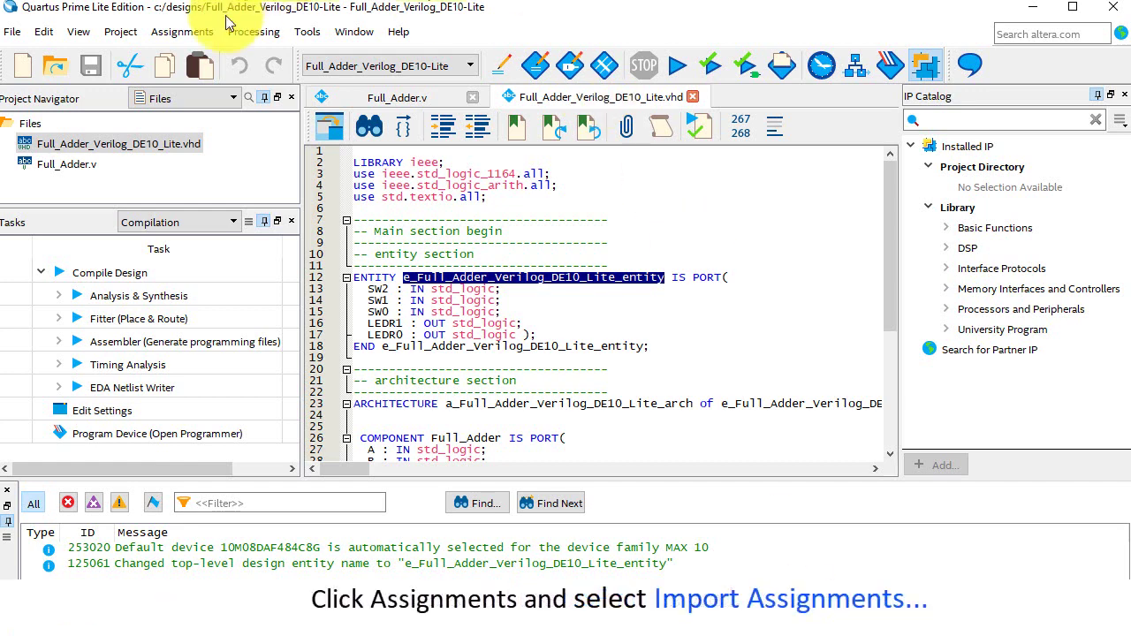
# Step: Import the pin assignments from Full_Adder_Verilog_DE10_Lite.qsf in the designs folder, keeping the copy of existing assignments enabled
pyautogui.click(182, 31)
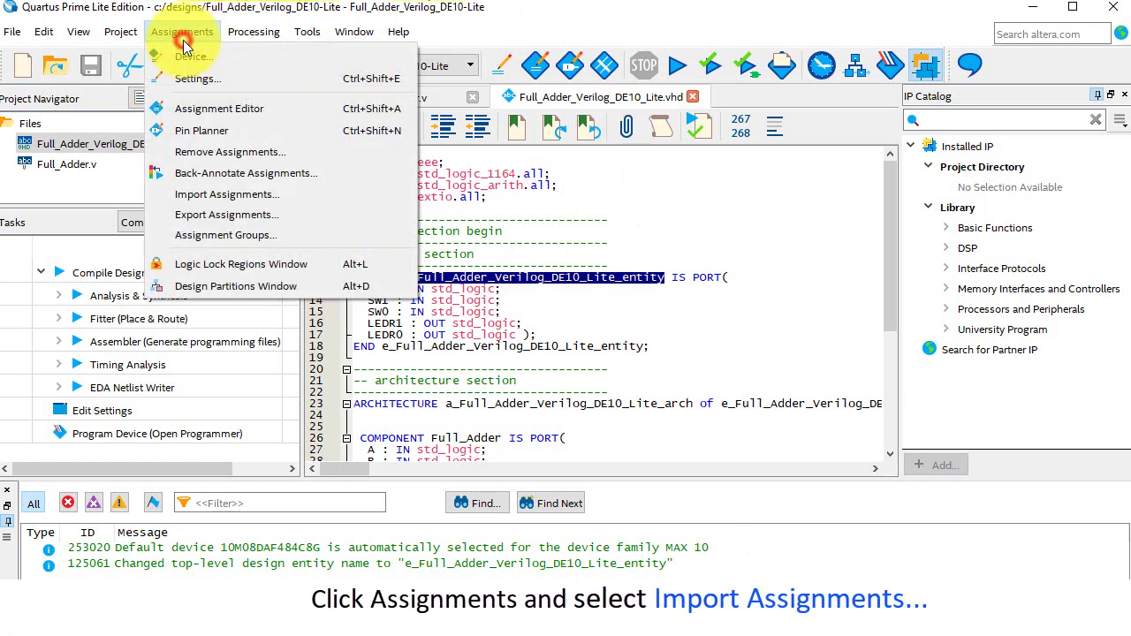
pyautogui.click(249, 193)
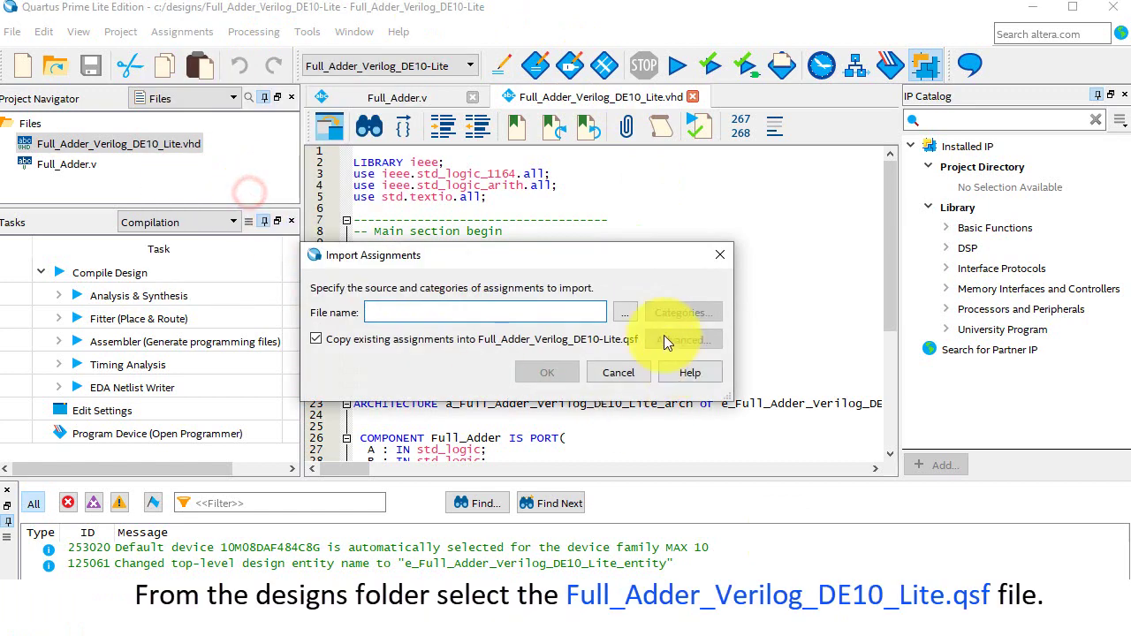
pyautogui.click(626, 315)
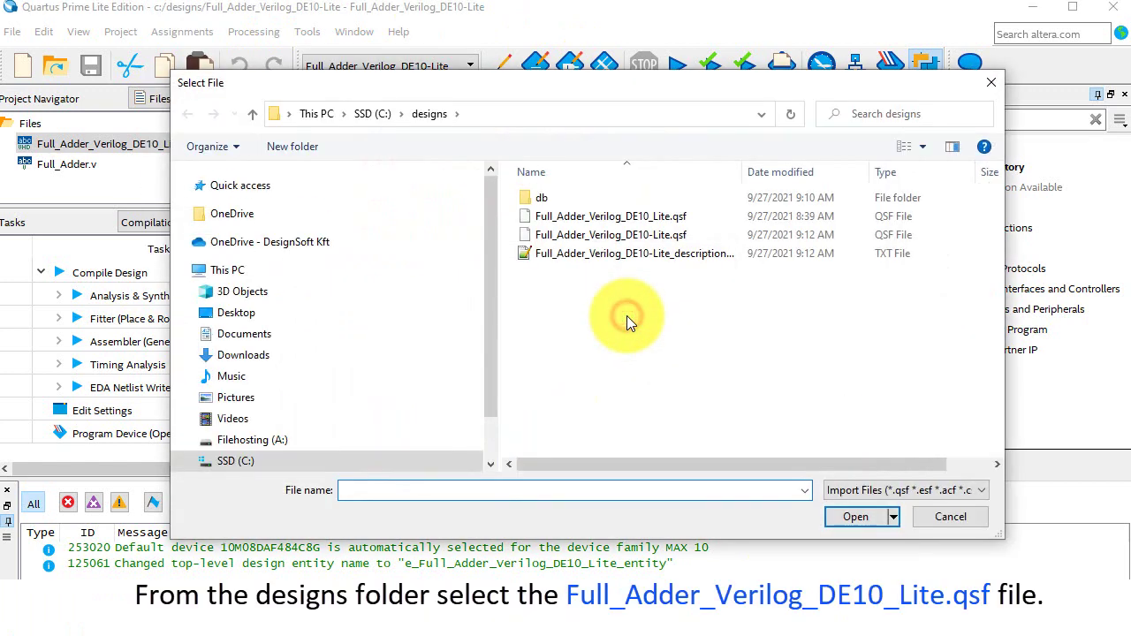
pyautogui.click(674, 217)
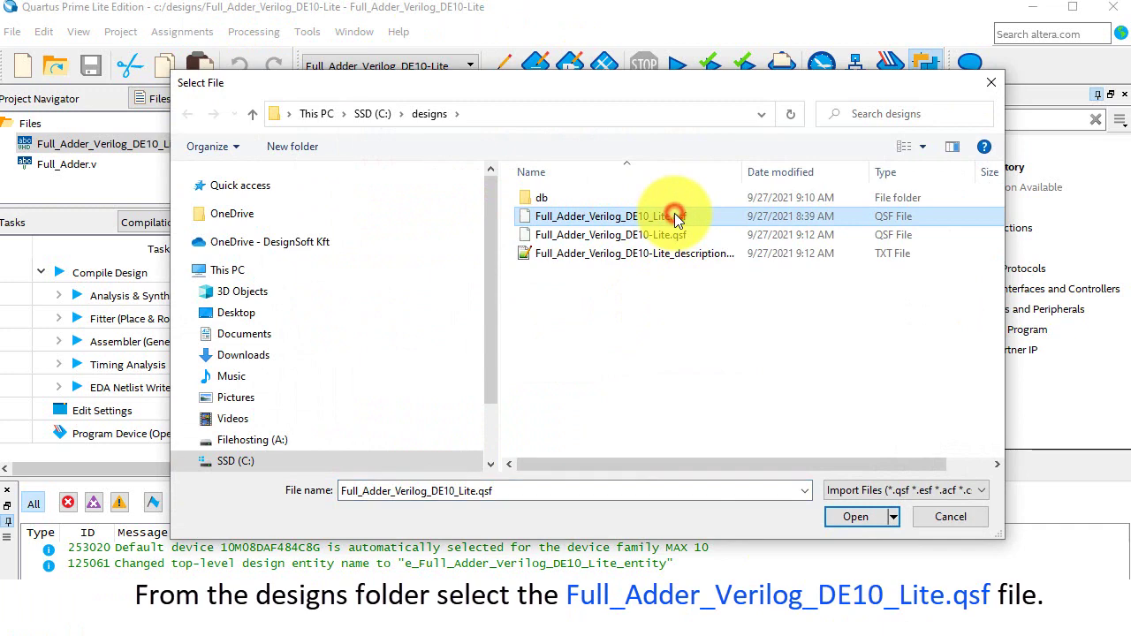
pyautogui.click(869, 517)
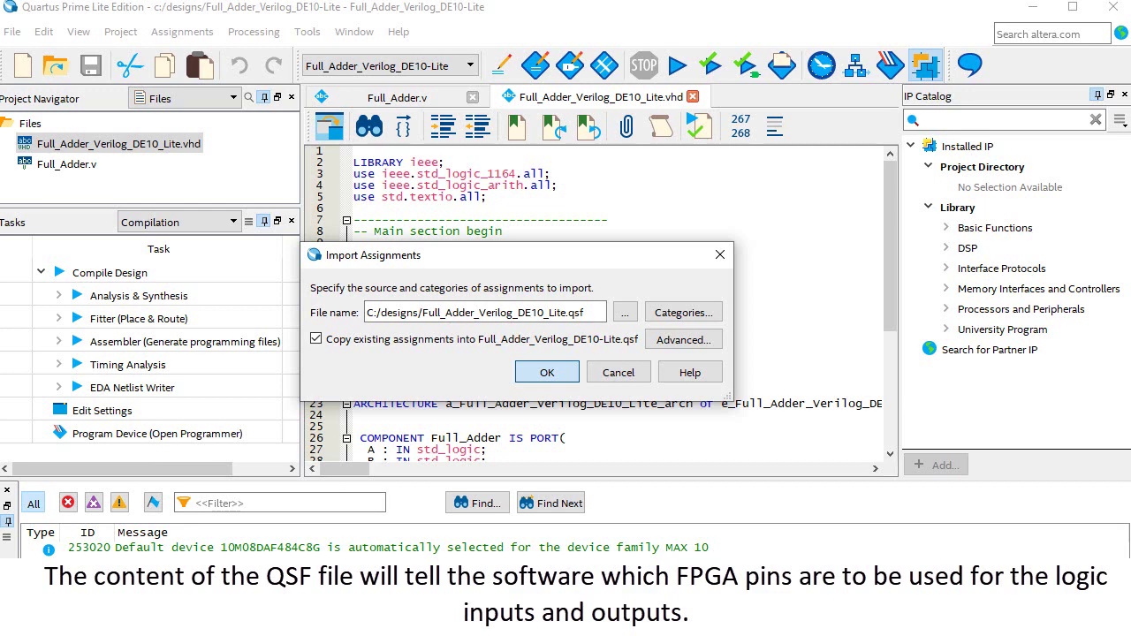
pyautogui.click(546, 372)
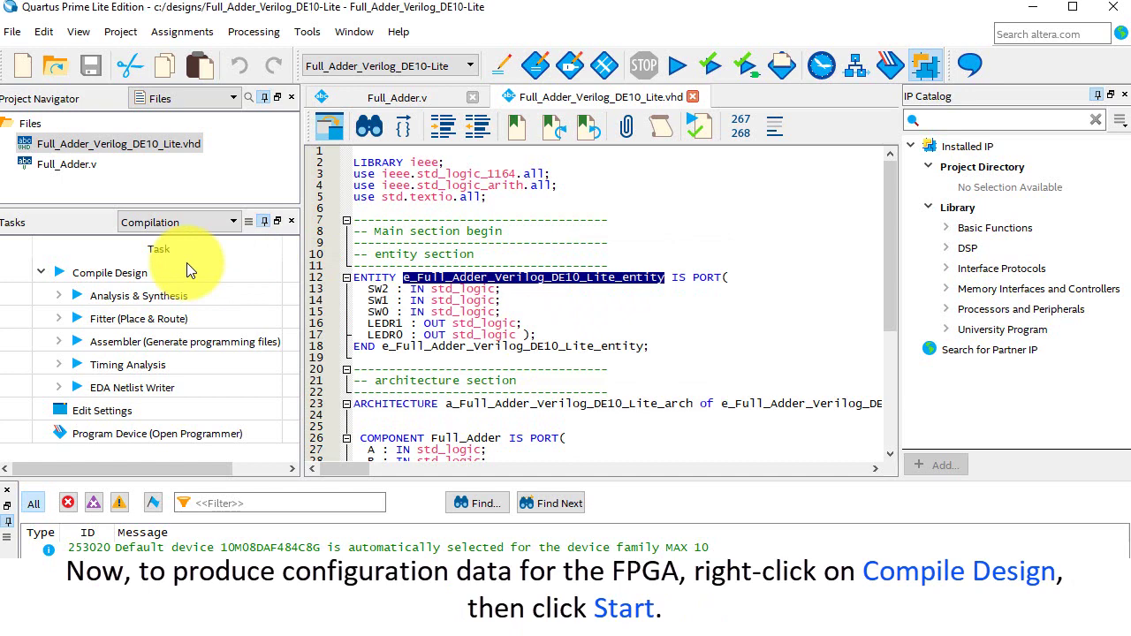
# Step: Run the full Compile Design flow and widen the Flow Summary area of the compilation report
pyautogui.rightClick(126, 275)
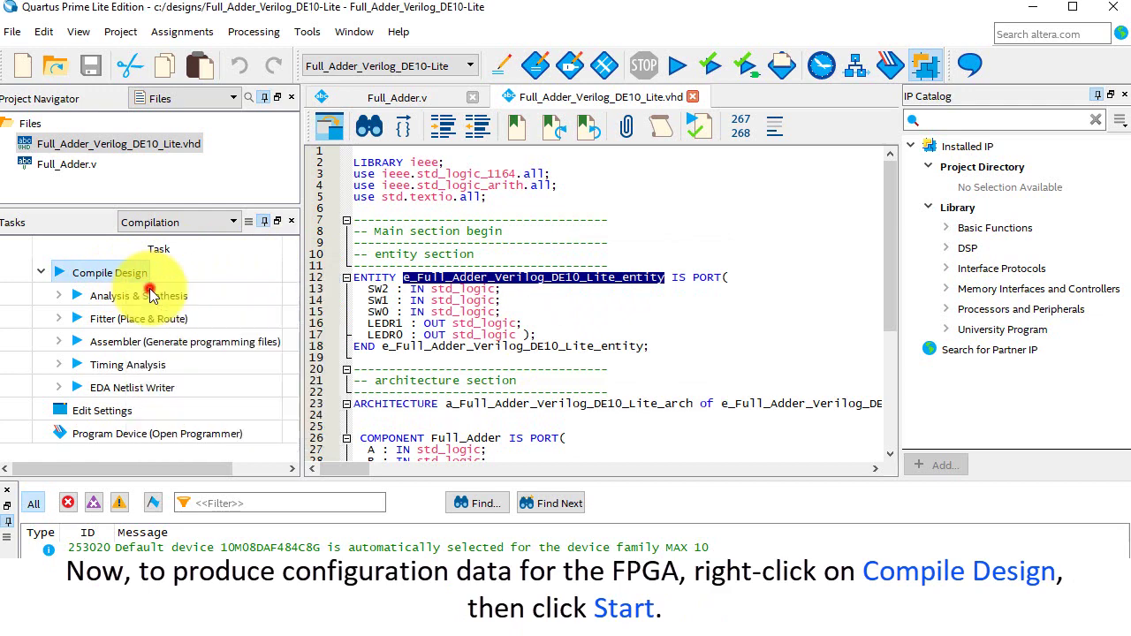
pyautogui.click(150, 288)
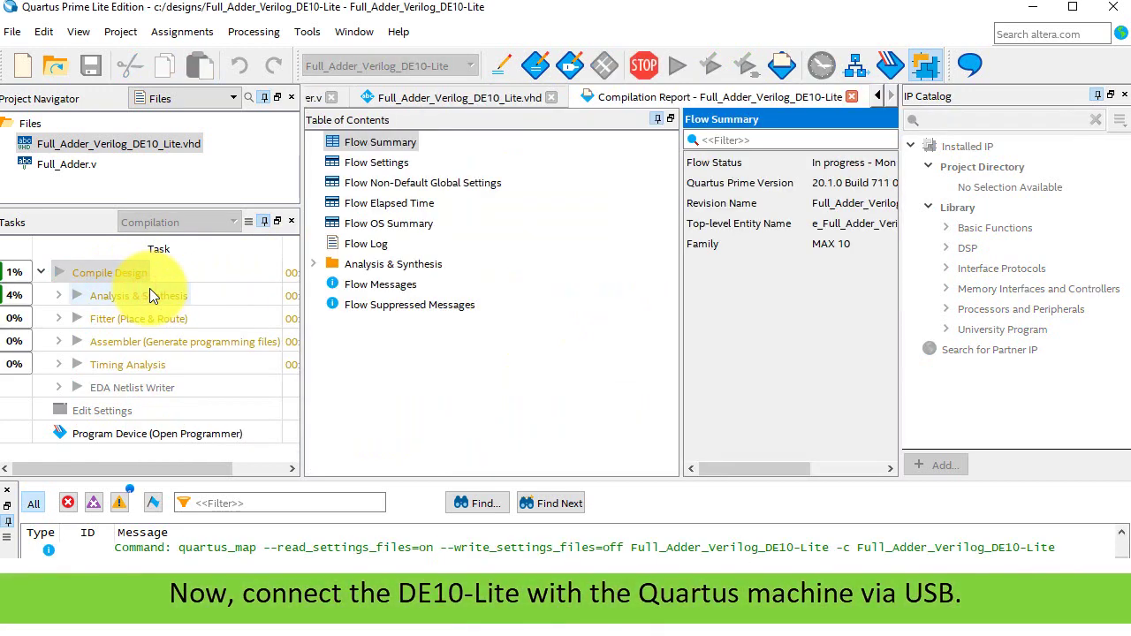
pyautogui.moveTo(679, 250); pyautogui.dragTo(562, 261)
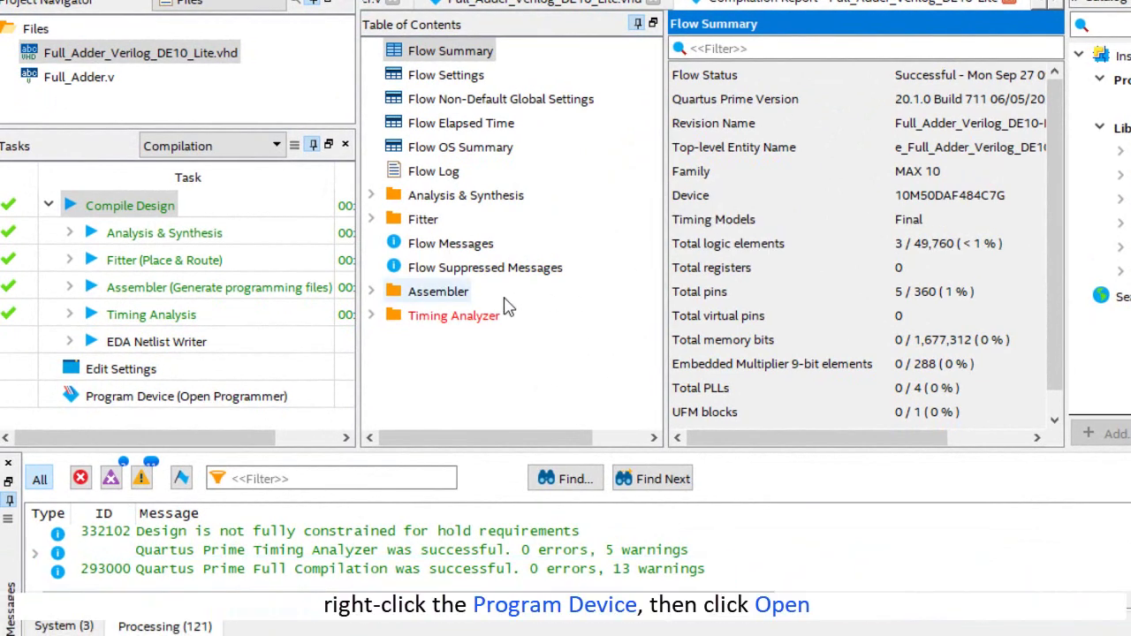
# Step: Open the Programmer, select the 10M50DAF484 device in the chain, and program it over USB-Blaster in JTAG mode
pyautogui.rightClick(181, 396)
pyautogui.click(265, 440)
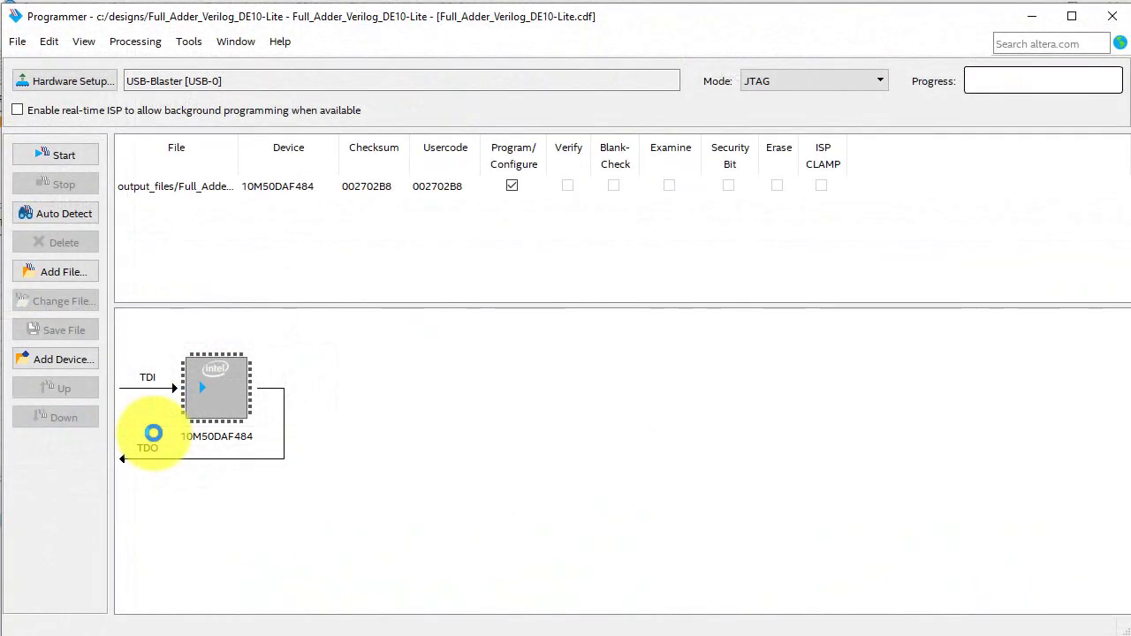
pyautogui.click(203, 383)
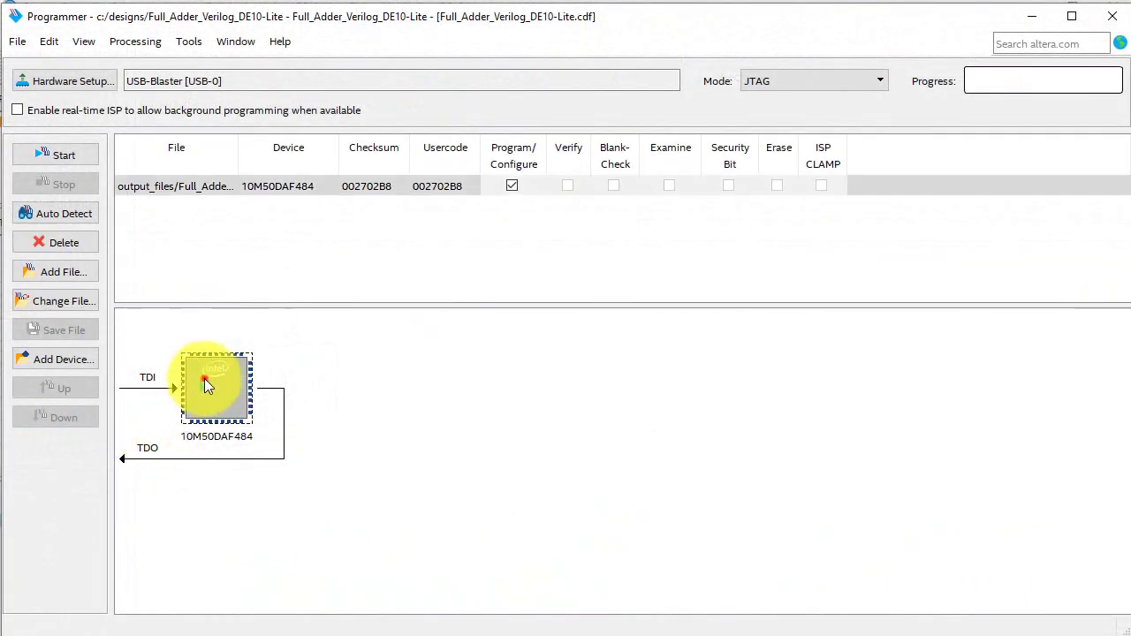
pyautogui.click(76, 163)
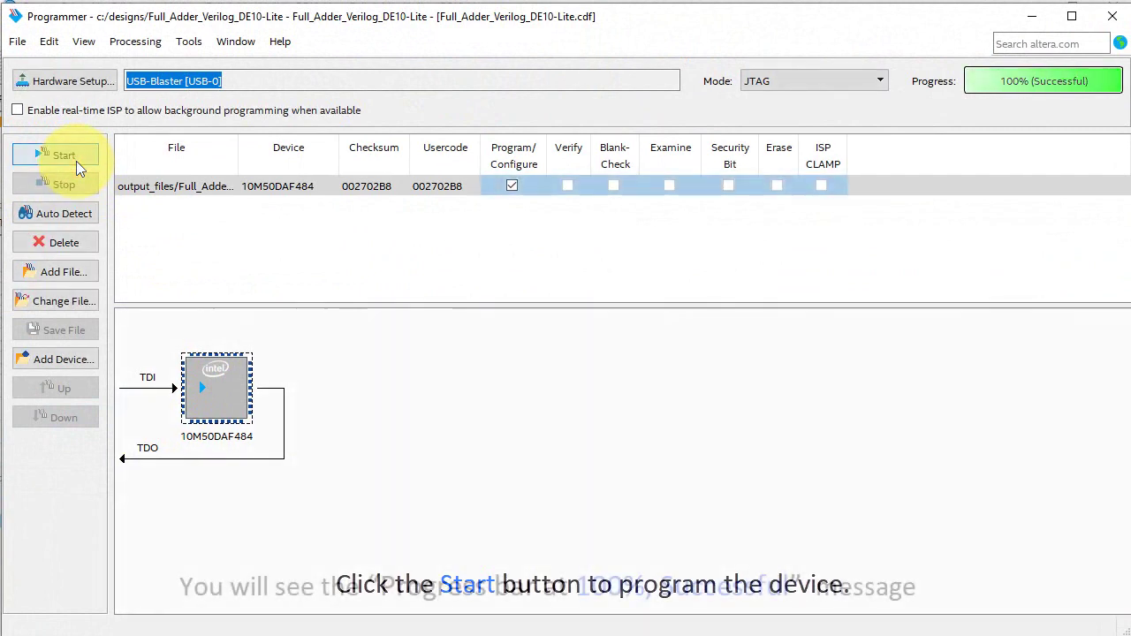